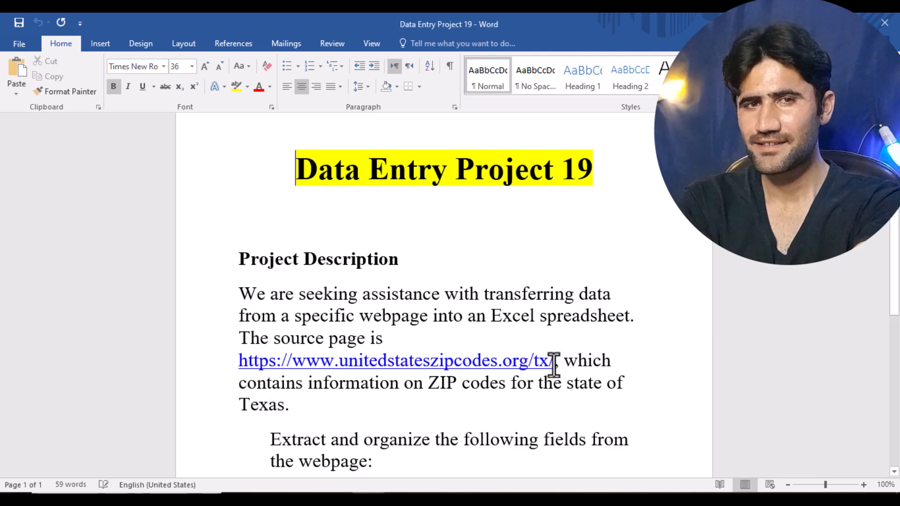
pyautogui.moveTo(554, 362); pyautogui.dragTo(207, 363)
pyautogui.hotkey('ctrl', 'c')
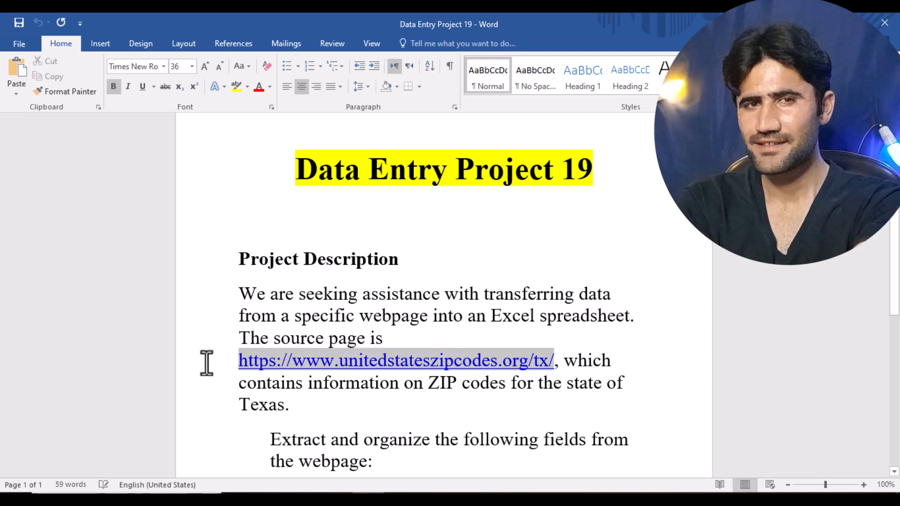
pyautogui.rightClick(320, 363)
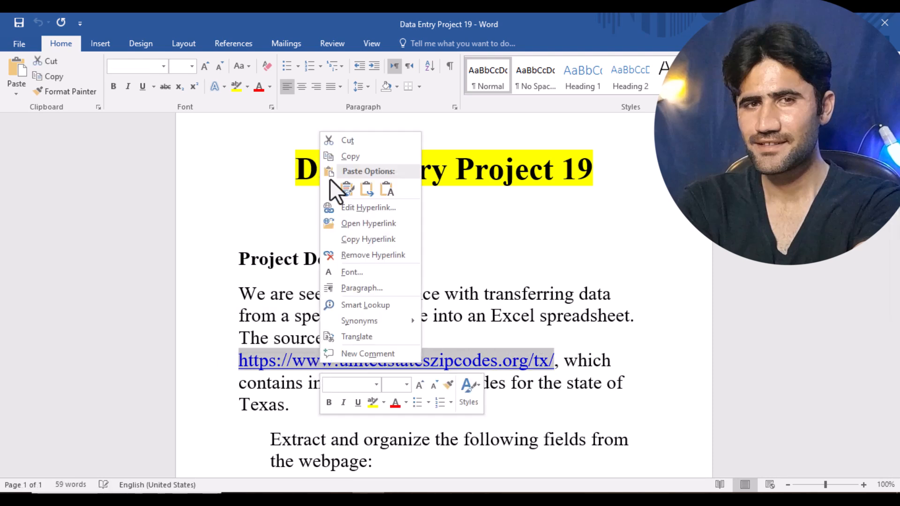
pyautogui.click(352, 155)
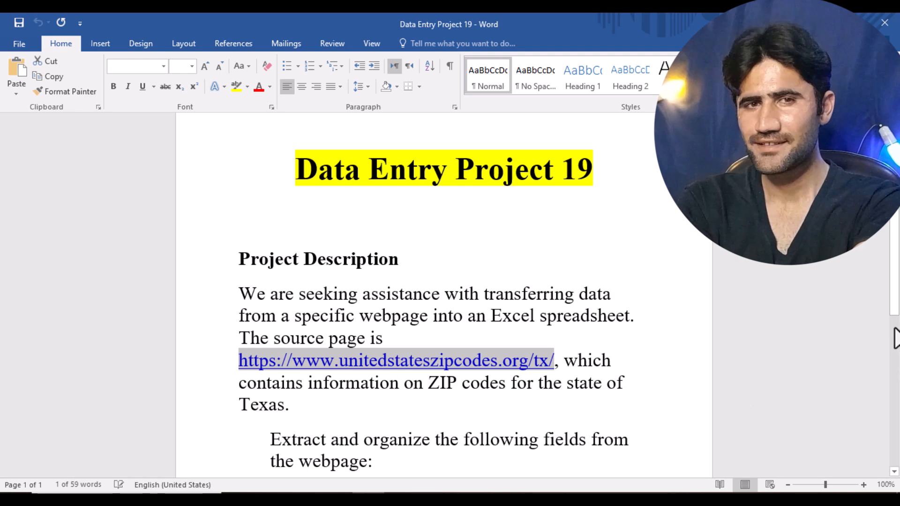
pyautogui.moveTo(896, 337); pyautogui.dragTo(894, 431)
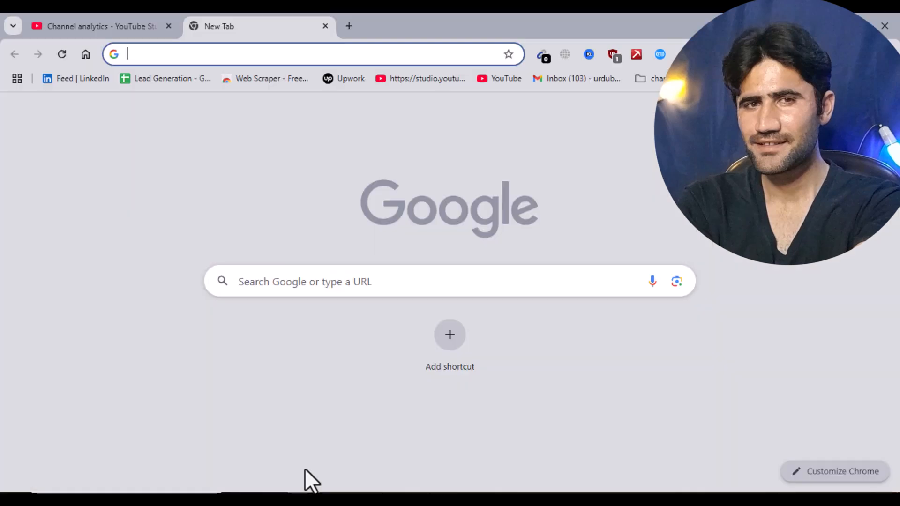
# - Switch to Chrome and open the copied unitedstateszipcodes.org/tx/ link in the new tab
pyautogui.click(305, 488)
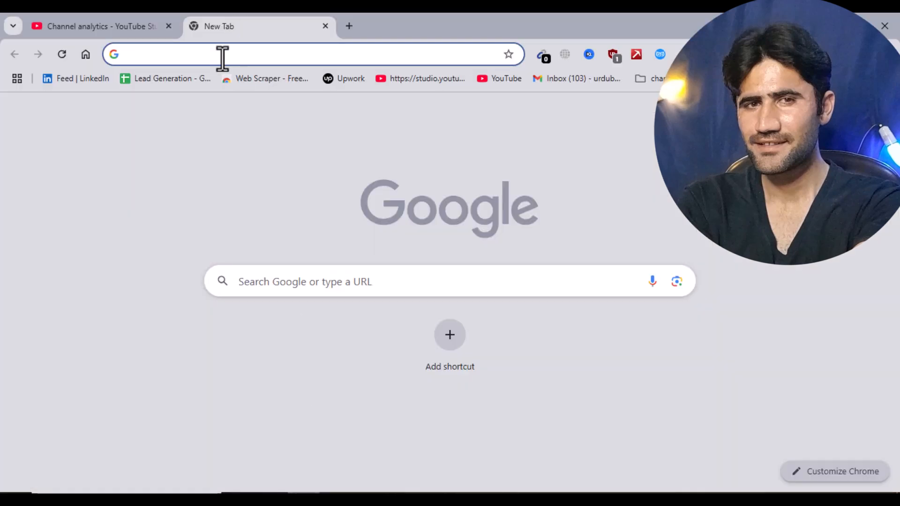
pyautogui.rightClick(222, 58)
pyautogui.click(291, 186)
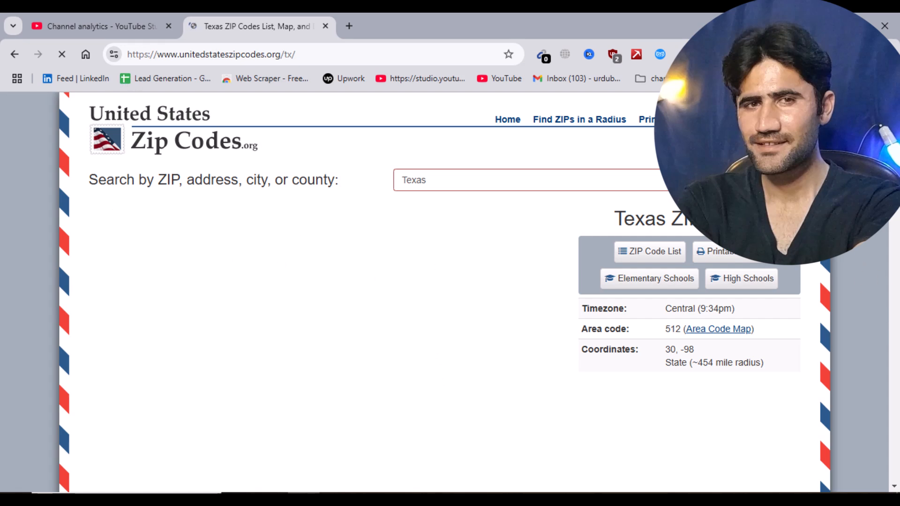
# - Examine the Texas ZIP code table on the page and compare its columns with the fields required in the Word document
pyautogui.scroll(-20, 445, 290)
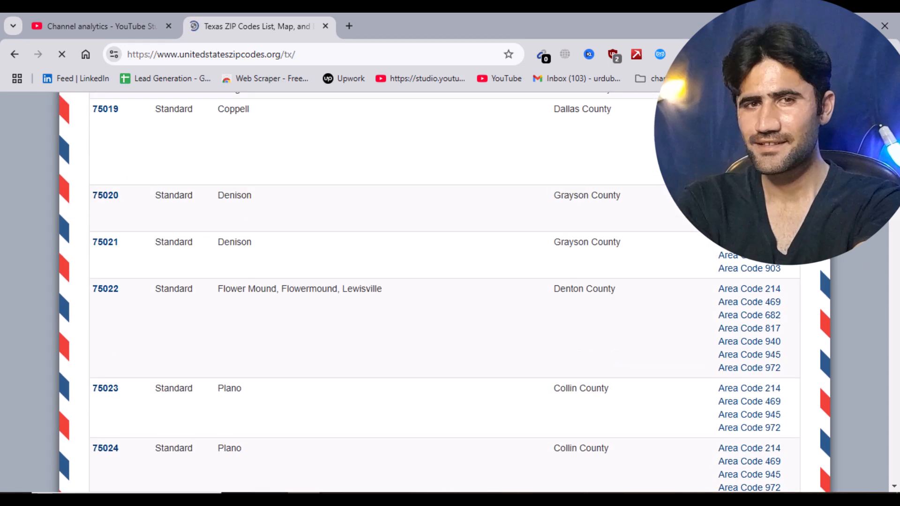
pyautogui.moveTo(894, 155); pyautogui.dragTo(897, 97)
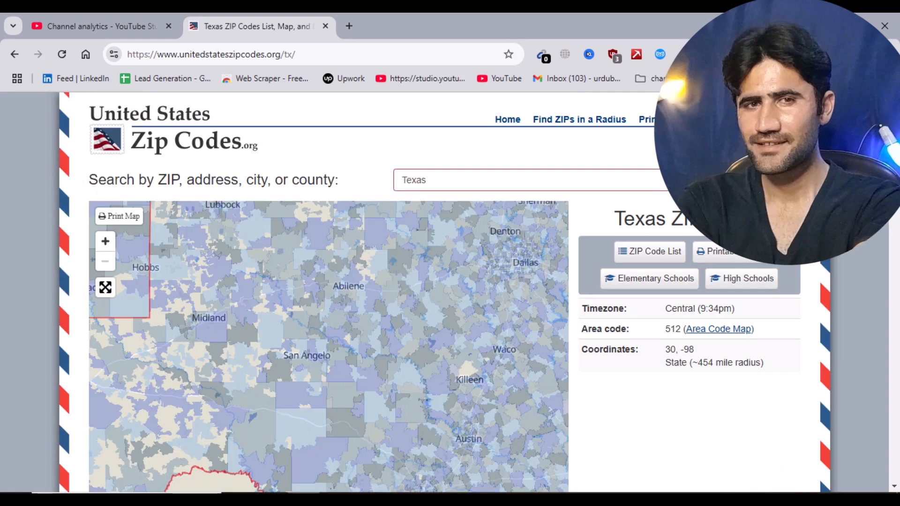
pyautogui.scroll(-3, 328, 291)
pyautogui.scroll(-15, 445, 290)
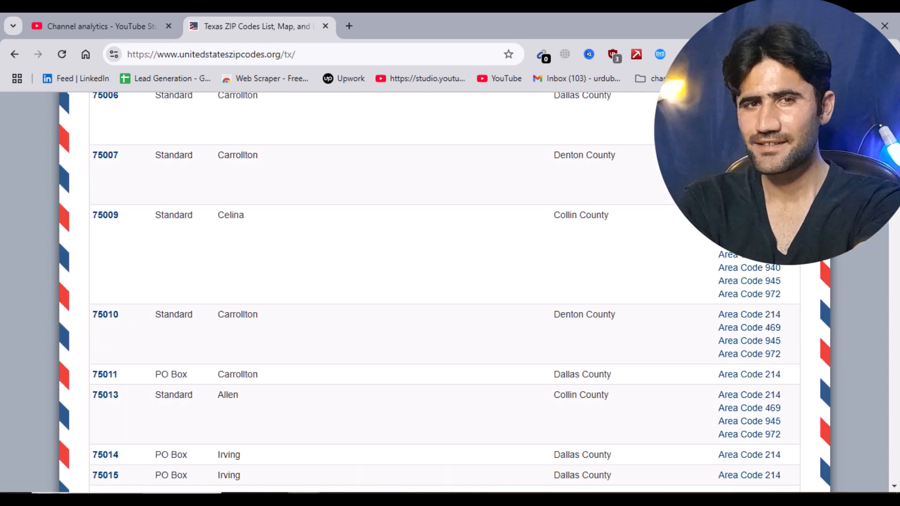
pyautogui.scroll(5, 445, 291)
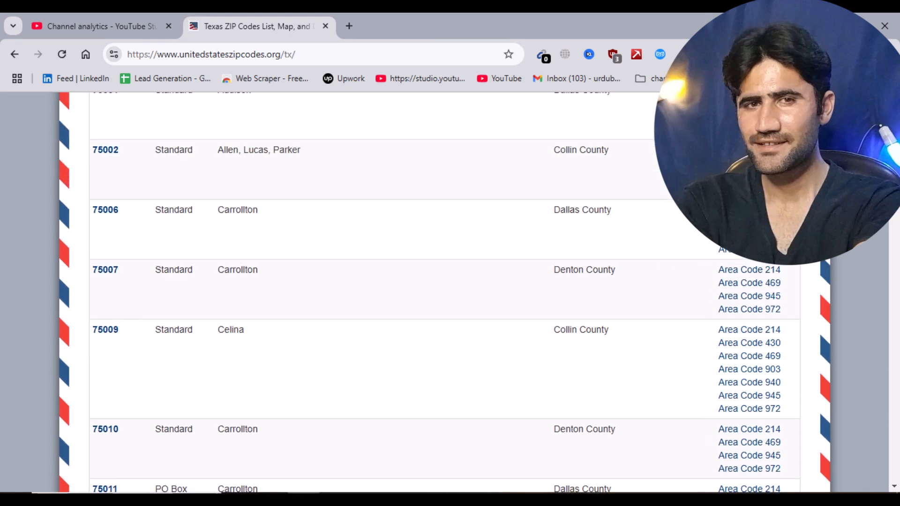
pyautogui.scroll(3, 445, 291)
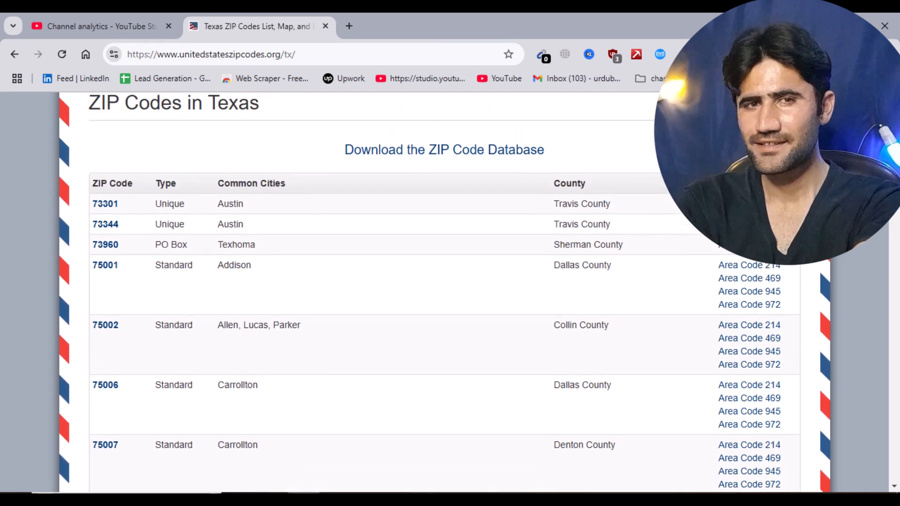
pyautogui.scroll(1, 445, 291)
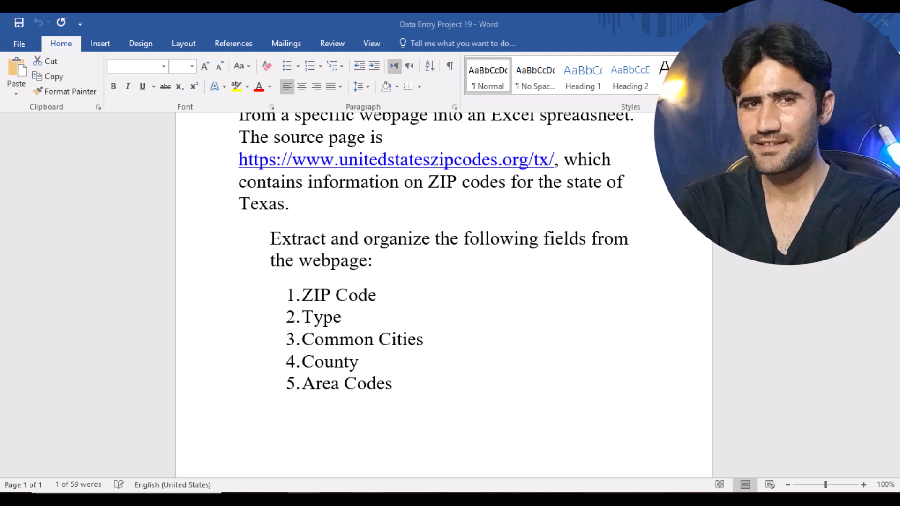
pyautogui.click(367, 493)
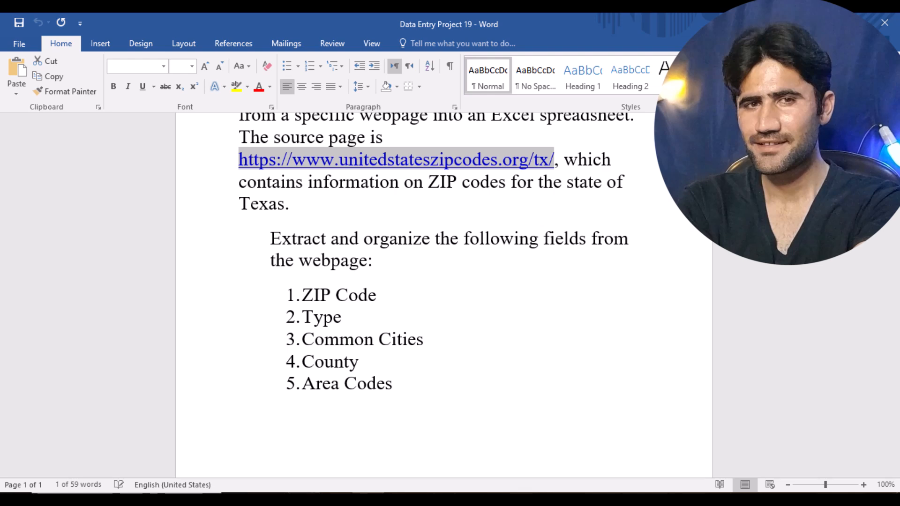
pyautogui.hotkey('alt', 'Tab')
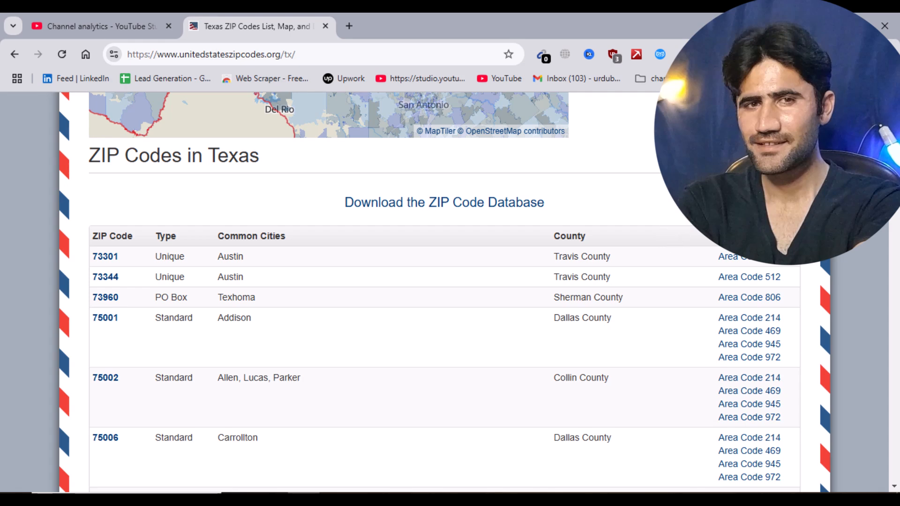
# - View the Instant Data Scraper extension's Chrome Web Store page and close it again
pyautogui.rightClick(730, 54)
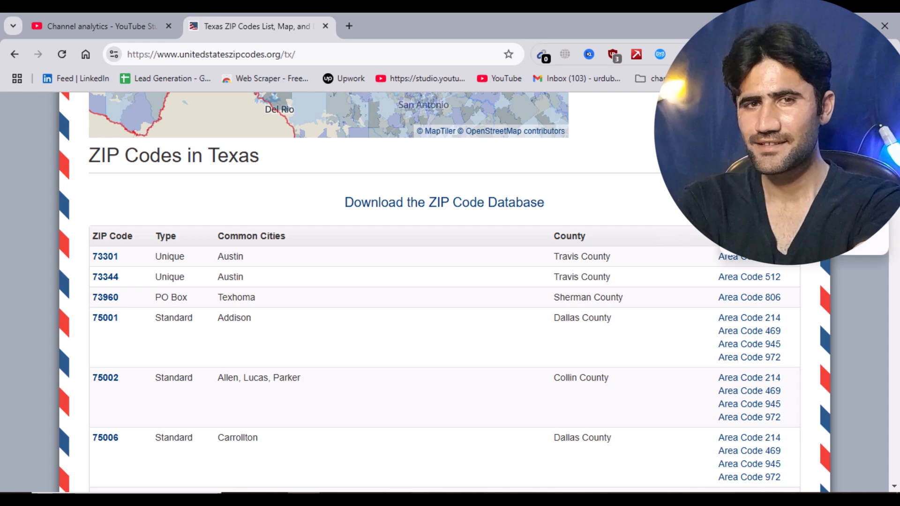
pyautogui.click(762, 76)
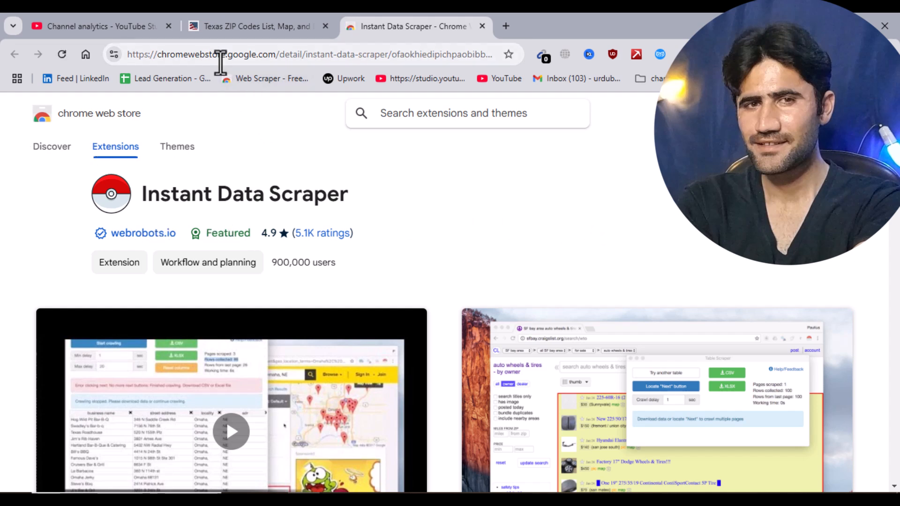
pyautogui.click(481, 27)
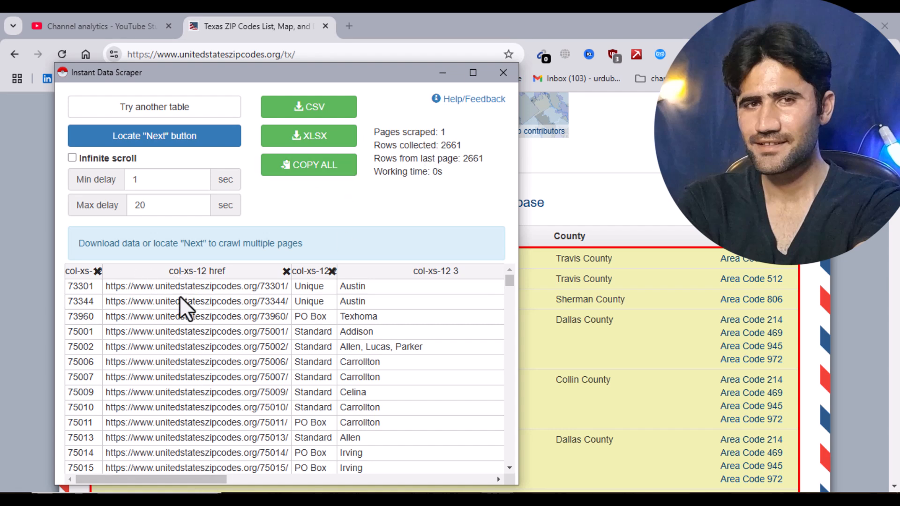
# - Examine the columns scraped from the Texas ZIP code table in Instant Data Scraper beside the web page
pyautogui.moveTo(227, 478); pyautogui.dragTo(257, 482)
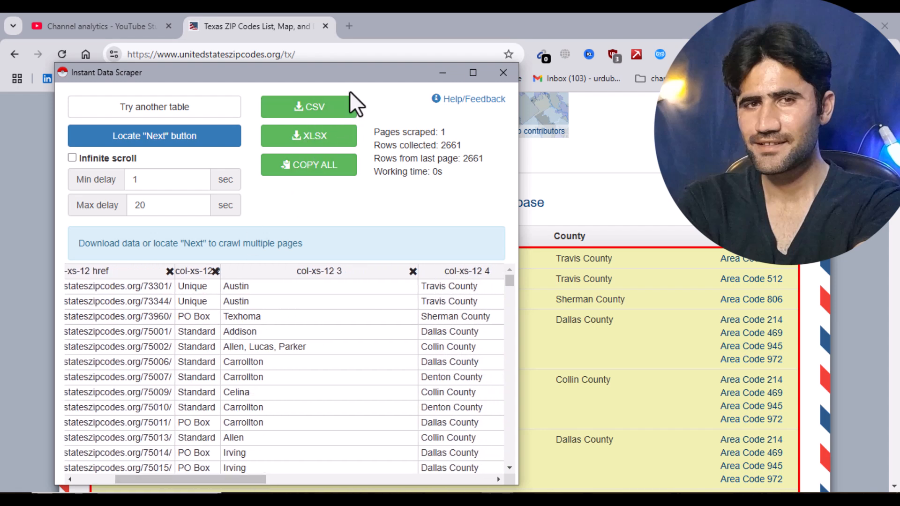
pyautogui.moveTo(344, 75); pyautogui.dragTo(573, 83)
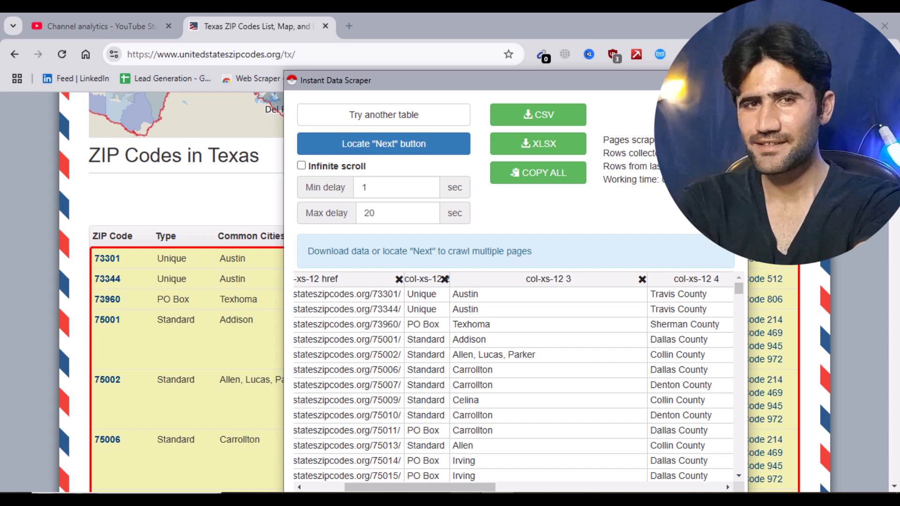
pyautogui.moveTo(461, 489); pyautogui.dragTo(375, 487)
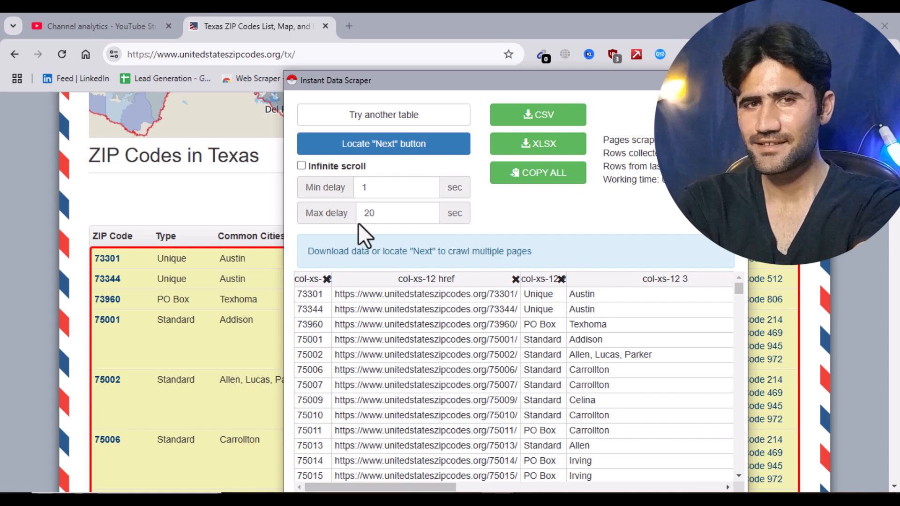
# - Try other table detections in Instant Data Scraper, close the scraper and reload the ZIP code page
pyautogui.click(385, 123)
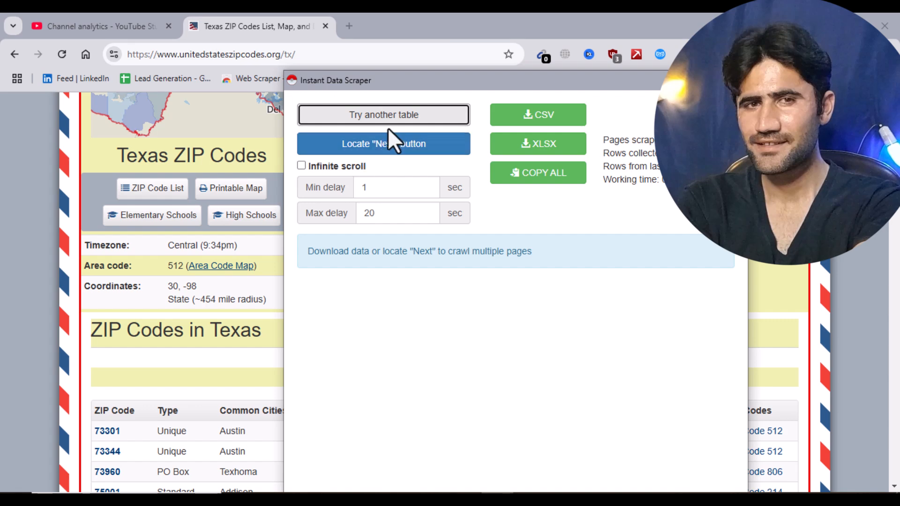
pyautogui.click(376, 126)
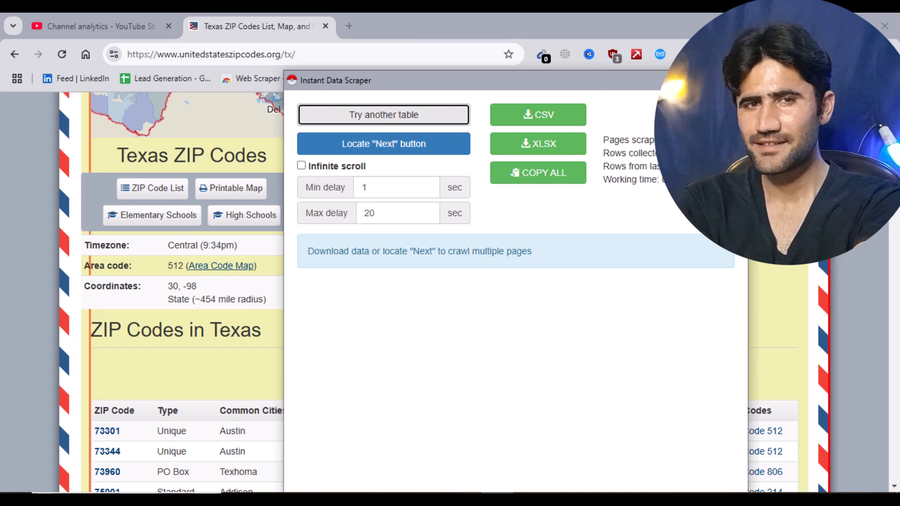
pyautogui.click(732, 80)
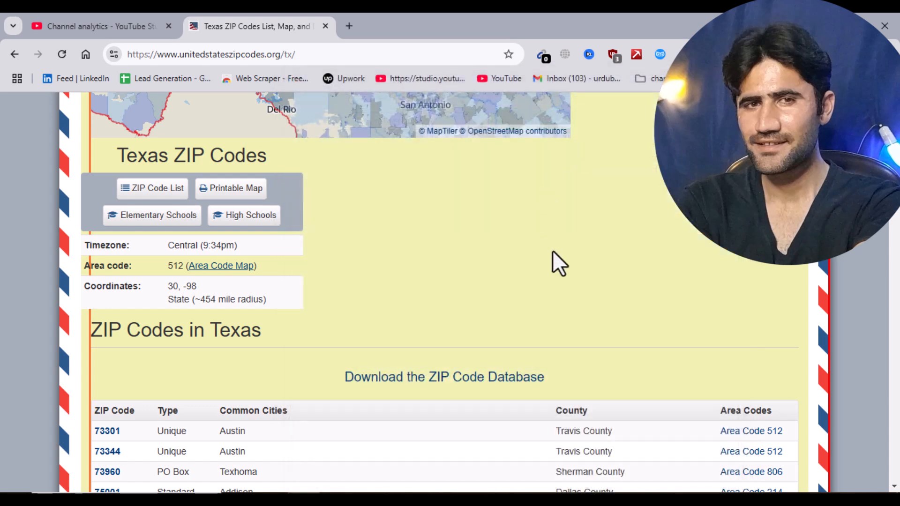
pyautogui.click(63, 53)
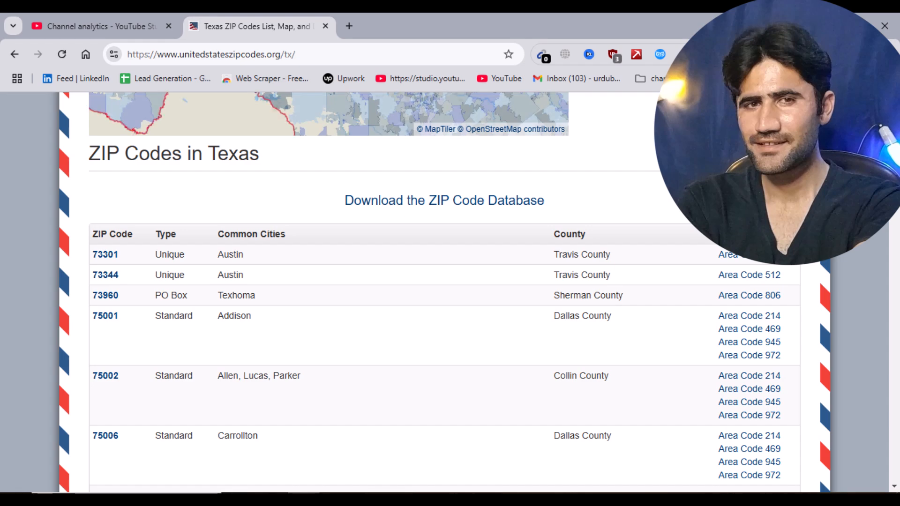
# - Run Instant Data Scraper on the Texas ZIP code page and download the scraped table as XLSX
pyautogui.click(660, 54)
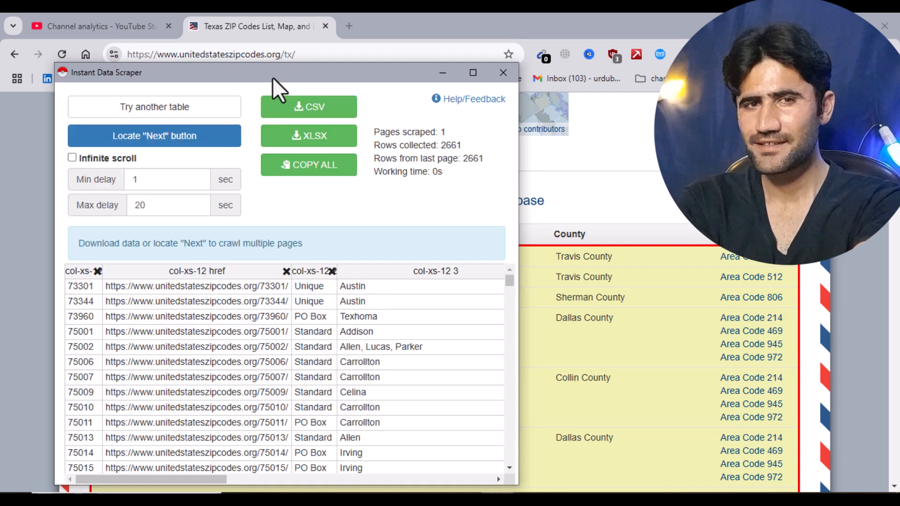
pyautogui.moveTo(285, 81); pyautogui.dragTo(499, 83)
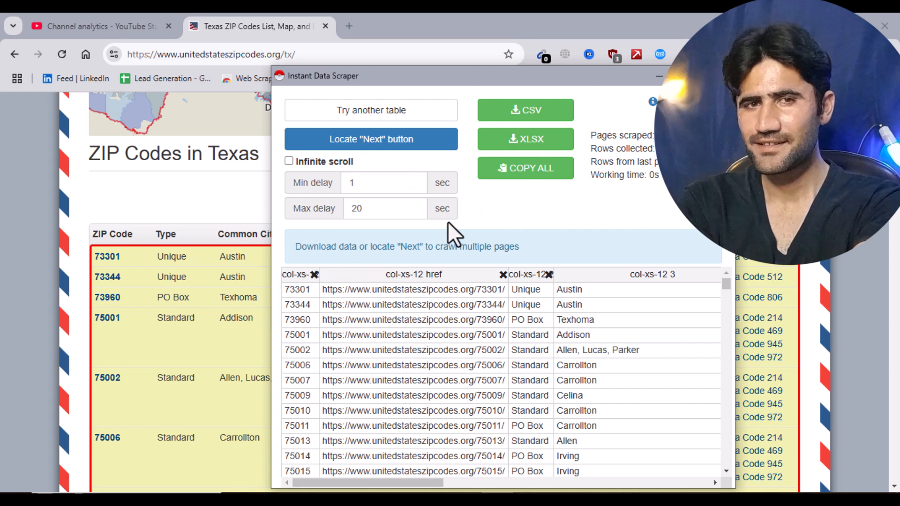
pyautogui.click(528, 157)
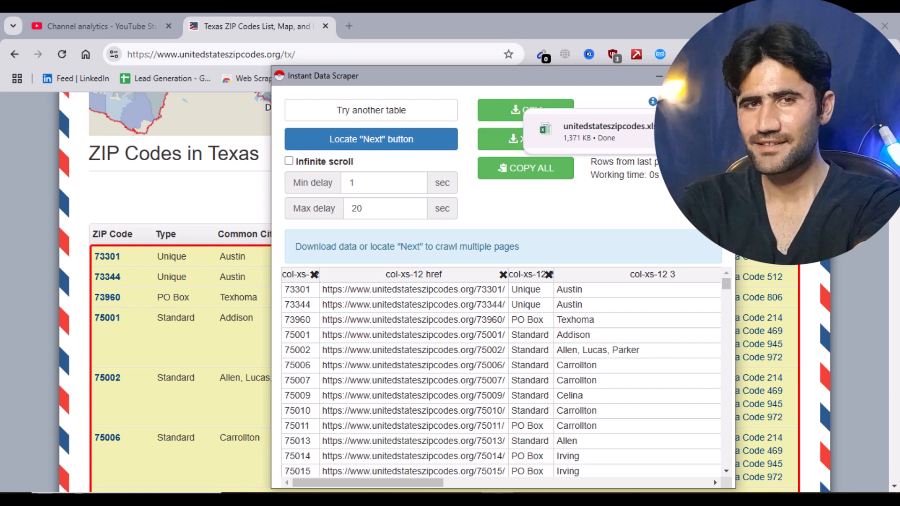
# - Open the downloaded unitedstateszipcodes.xlsx in Excel with content recovery and enable editing, dismissing the repair report
pyautogui.click(591, 132)
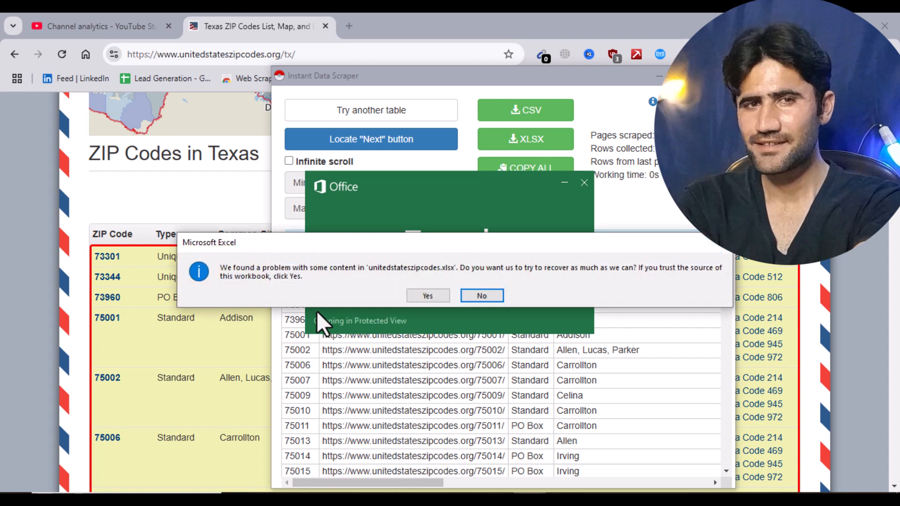
pyautogui.click(413, 300)
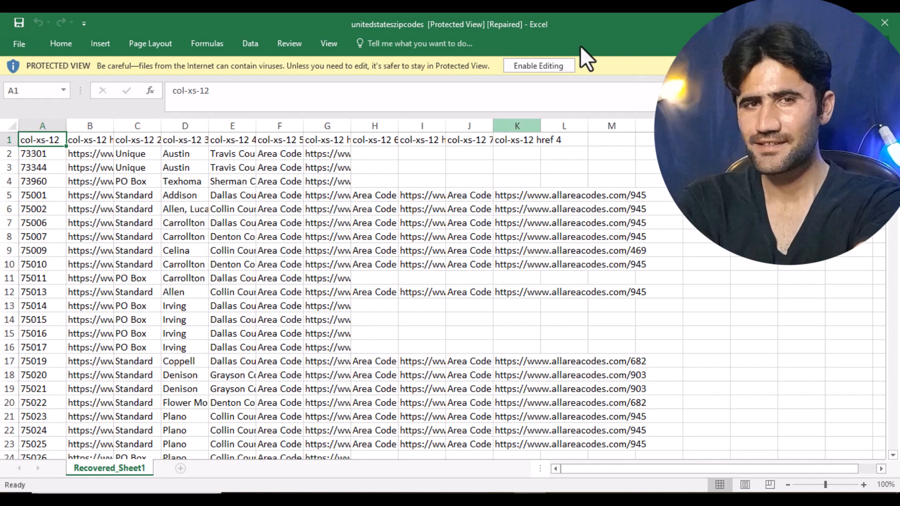
pyautogui.click(539, 65)
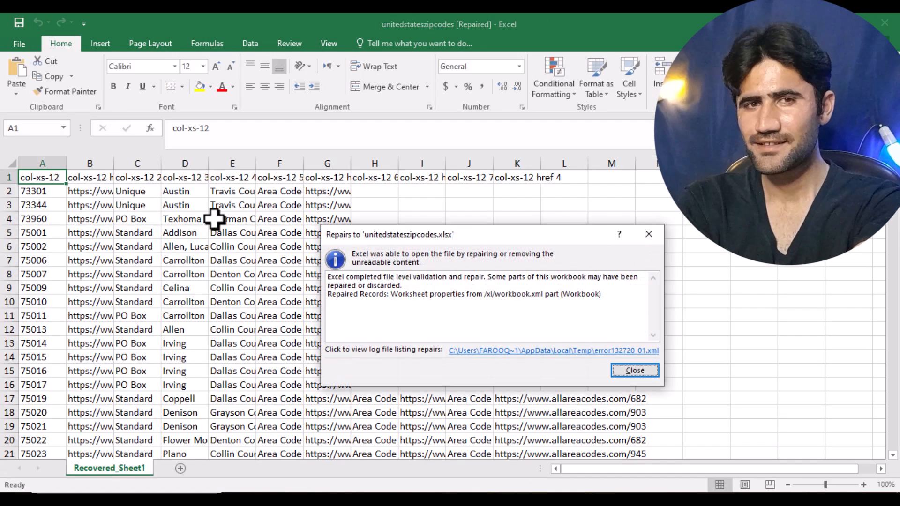
pyautogui.click(635, 371)
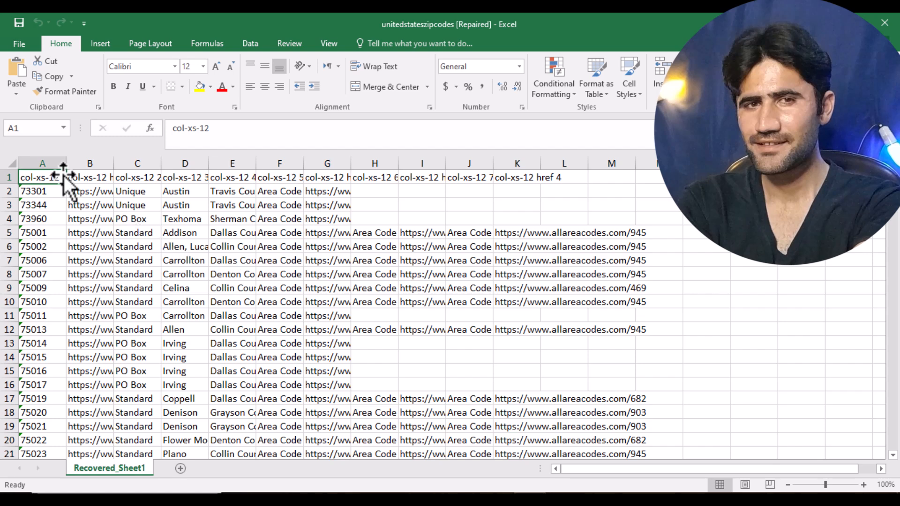
# - Widen column A and rename its header in A1 to zipcode, checking the headings on the Texas ZIP code page
pyautogui.moveTo(67, 169); pyautogui.dragTo(112, 169)
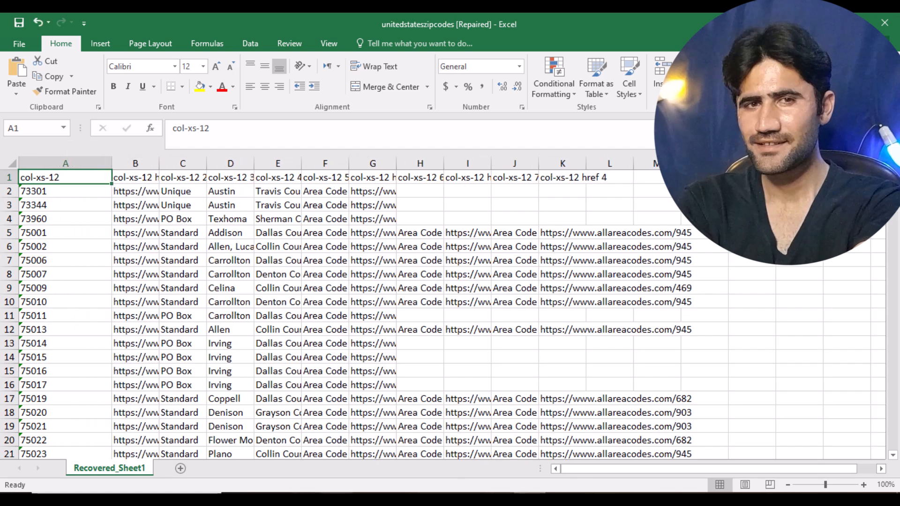
pyautogui.hotkey('alt', 'Tab')
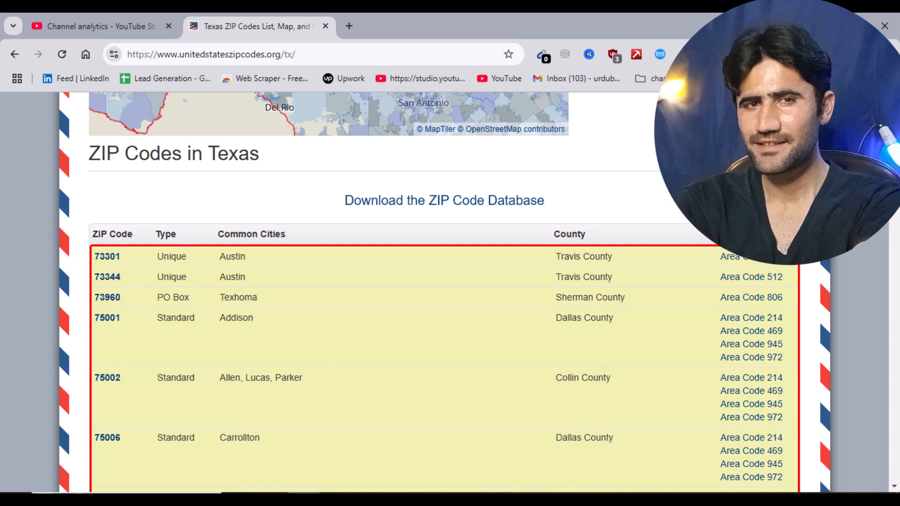
pyautogui.hotkey('alt', 'Tab')
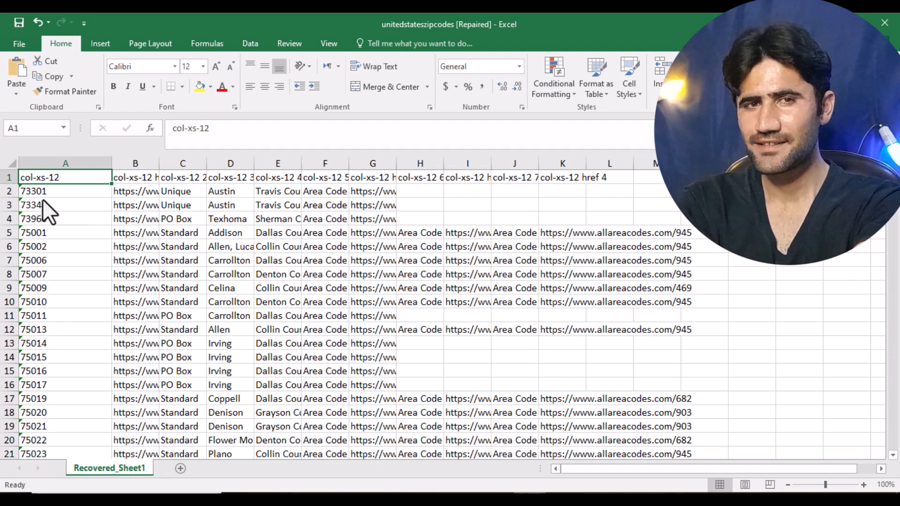
pyautogui.doubleClick(64, 178)
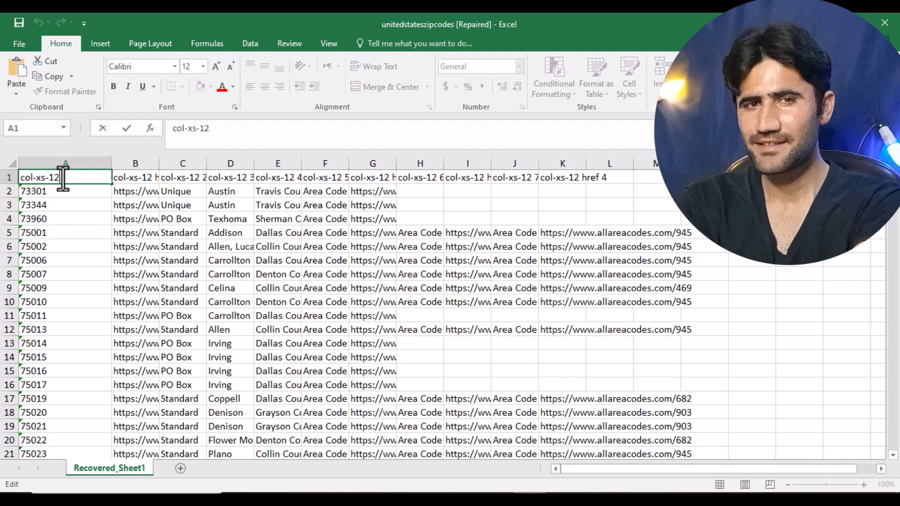
pyautogui.moveTo(60, 178); pyautogui.dragTo(10, 174)
pyautogui.write('zipcode')
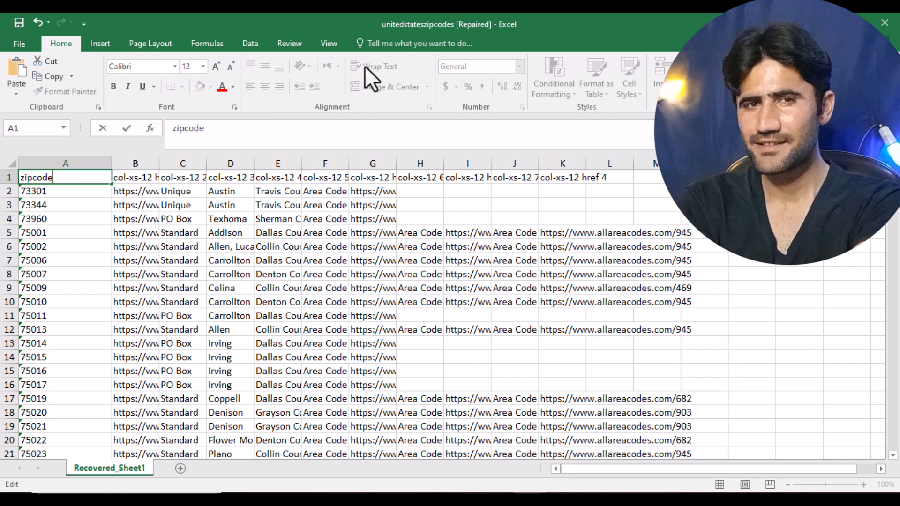
pyautogui.click(274, 315)
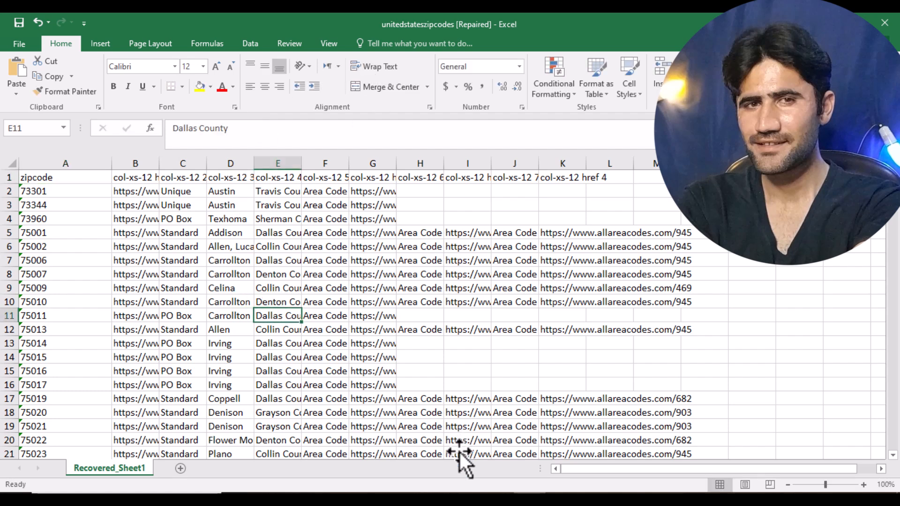
# - Check the column headings on the Texas ZIP code page and rename the header in C1 to Type
pyautogui.hotkey('alt', 'Tab')
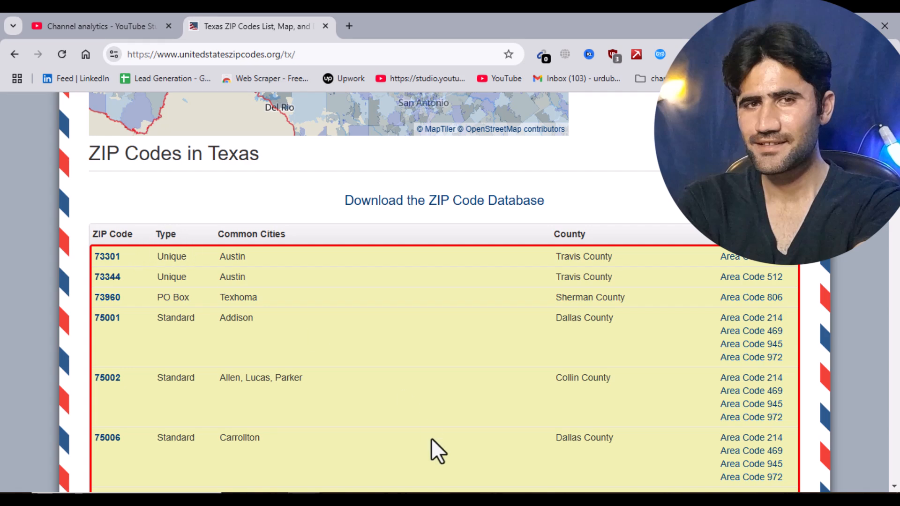
pyautogui.hotkey('alt', 'Tab')
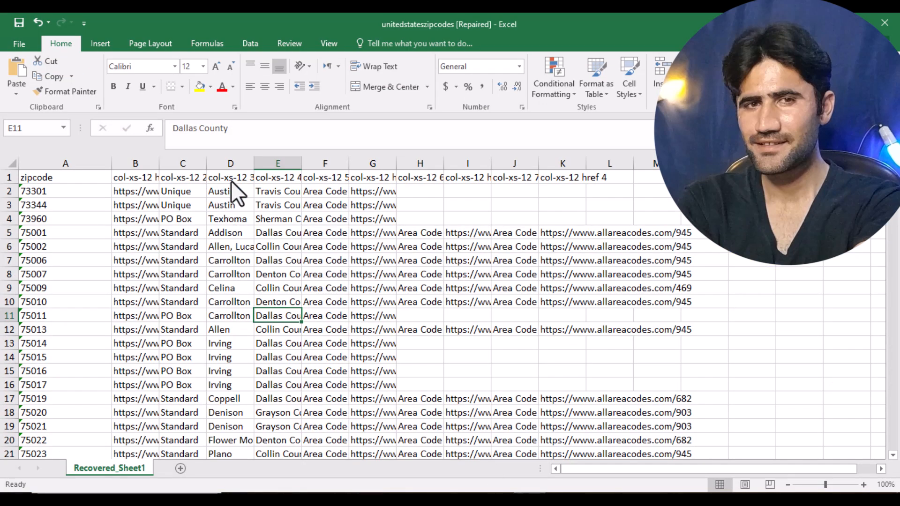
pyautogui.click(178, 176)
pyautogui.doubleClick(181, 177)
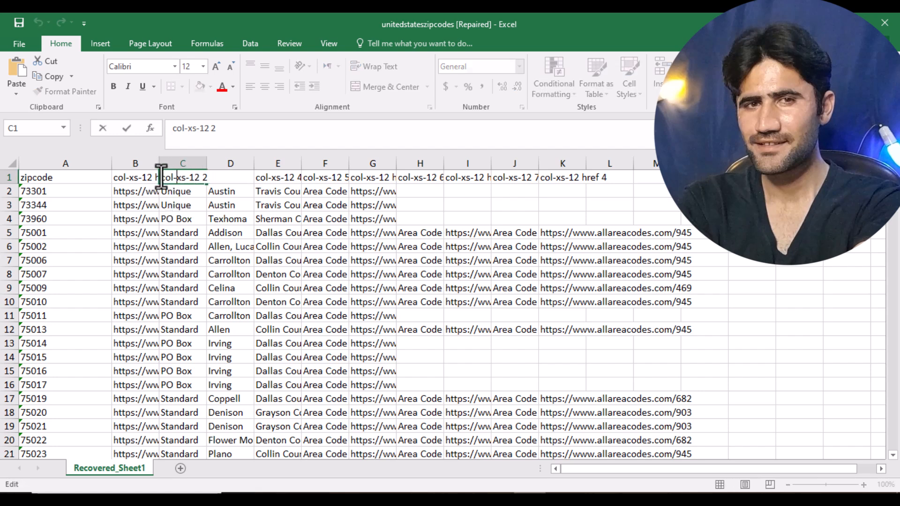
pyautogui.moveTo(162, 177); pyautogui.dragTo(213, 181)
pyautogui.press('BackSpace')
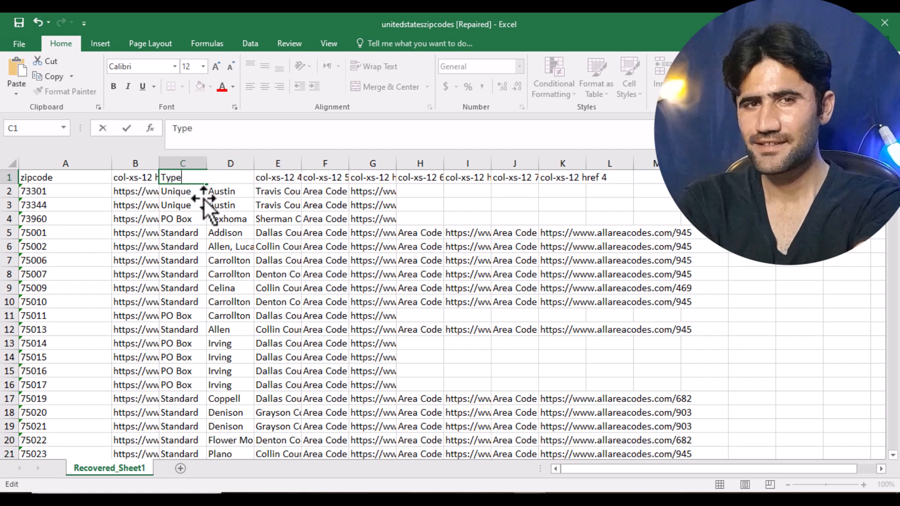
# - Delete column B, which holds the ZIP code links
pyautogui.click(137, 159)
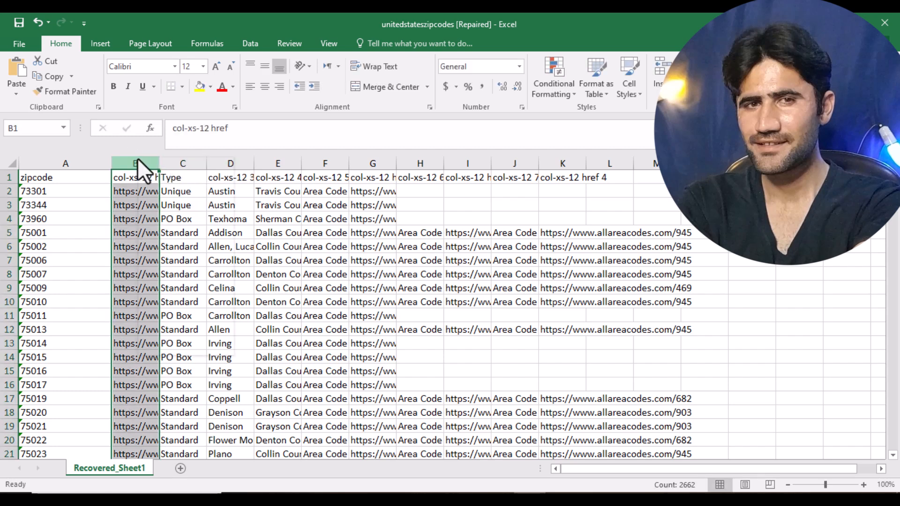
pyautogui.rightClick(137, 158)
pyautogui.click(161, 266)
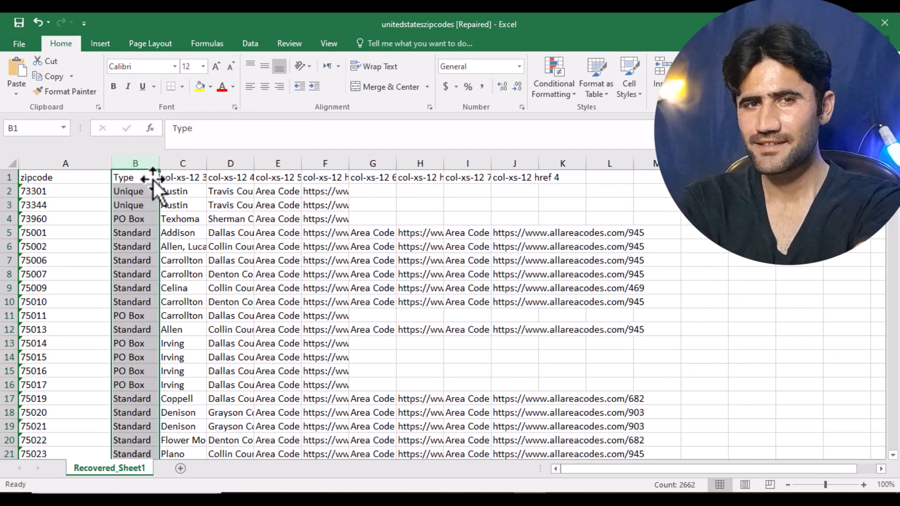
# - Copy the Common Cities heading from the Texas ZIP code web page and paste it over the header in C1
pyautogui.click(193, 164)
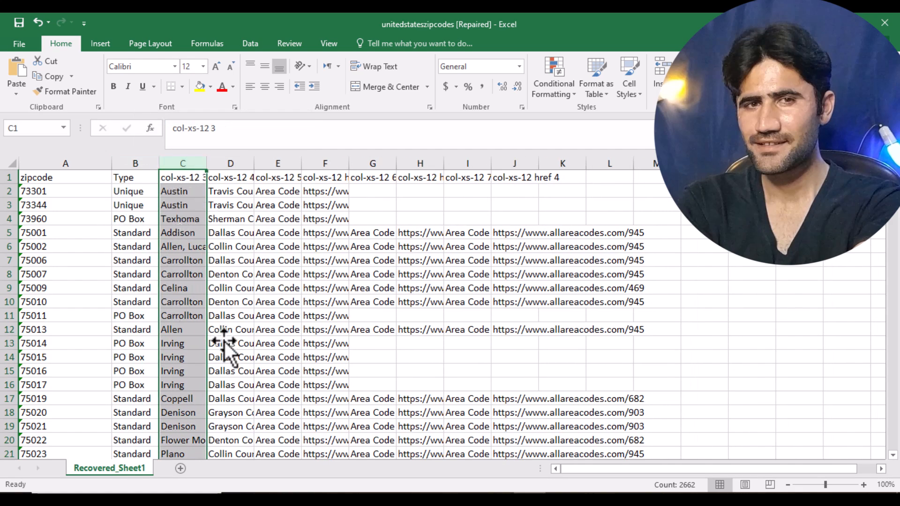
pyautogui.hotkey('alt', 'Tab')
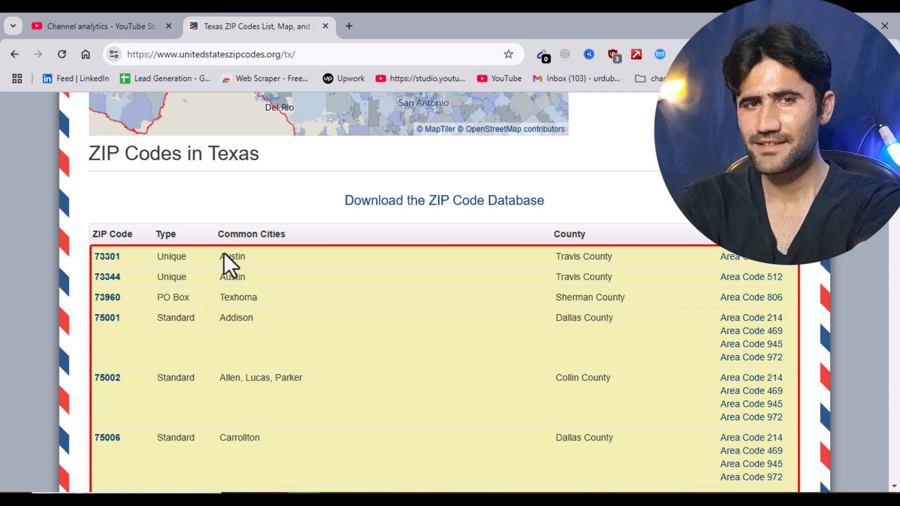
pyautogui.moveTo(217, 234); pyautogui.dragTo(291, 234)
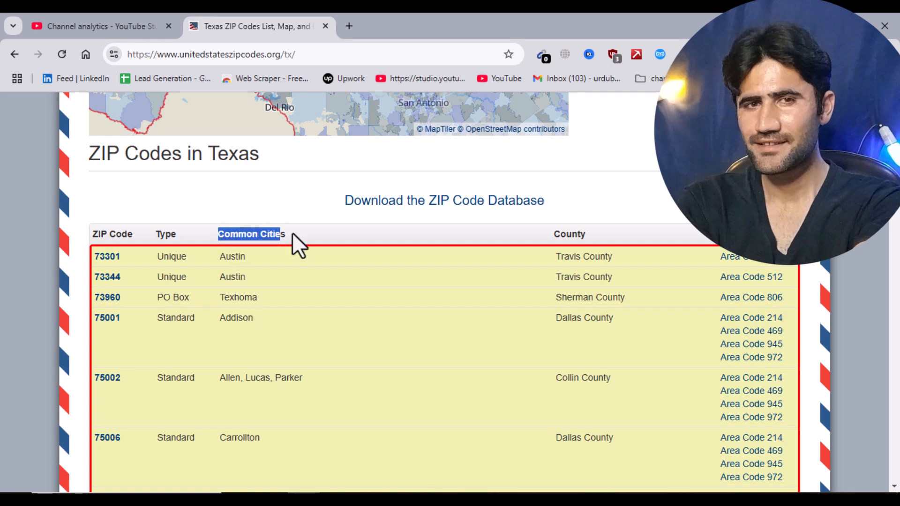
pyautogui.rightClick(260, 234)
pyautogui.click(300, 255)
pyautogui.hotkey('alt', 'Tab')
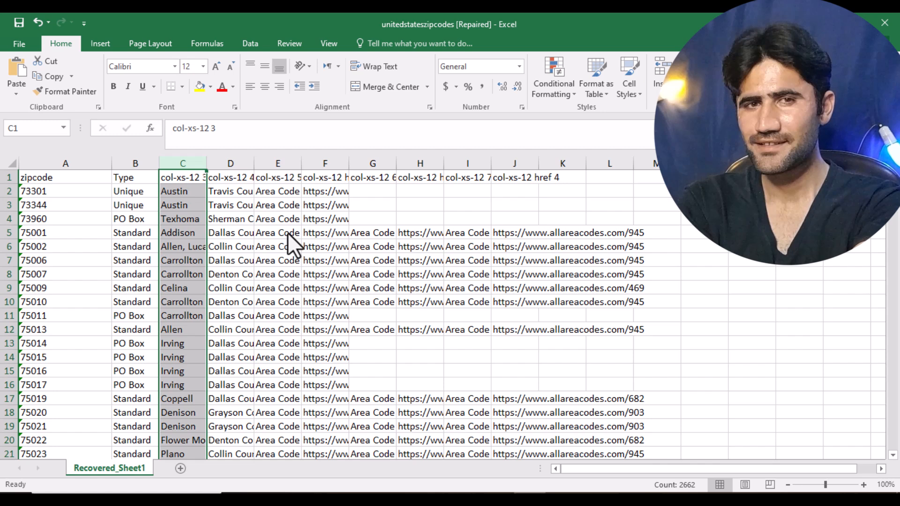
pyautogui.doubleClick(189, 178)
pyautogui.moveTo(204, 177); pyautogui.dragTo(161, 178)
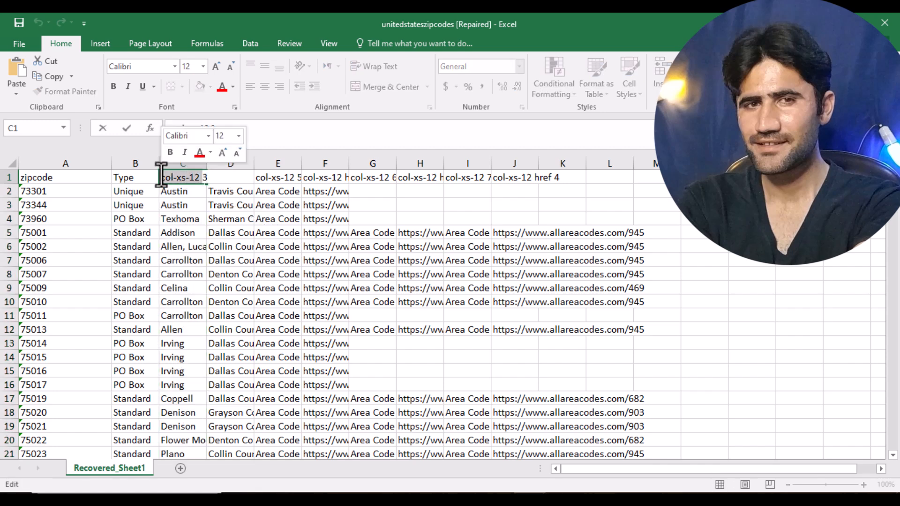
pyautogui.press('BackSpace')
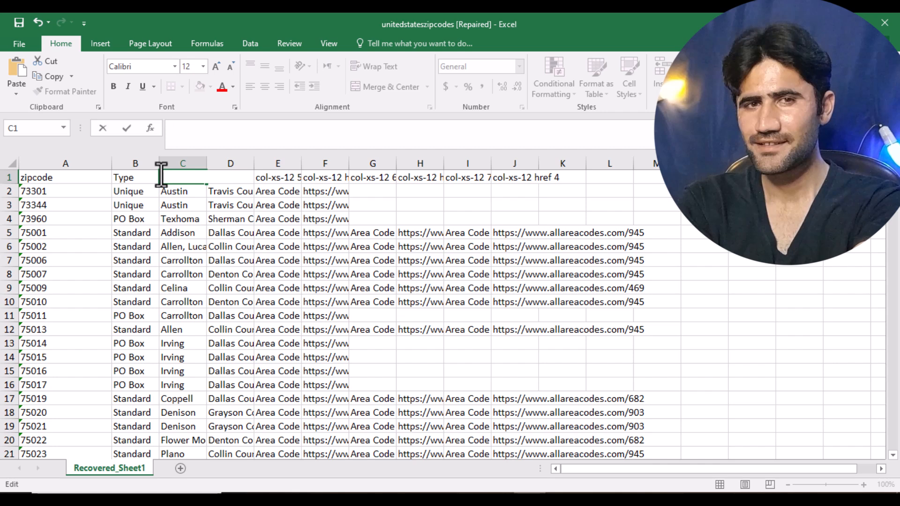
pyautogui.hotkey('ctrl', 'v')
pyautogui.click(277, 288)
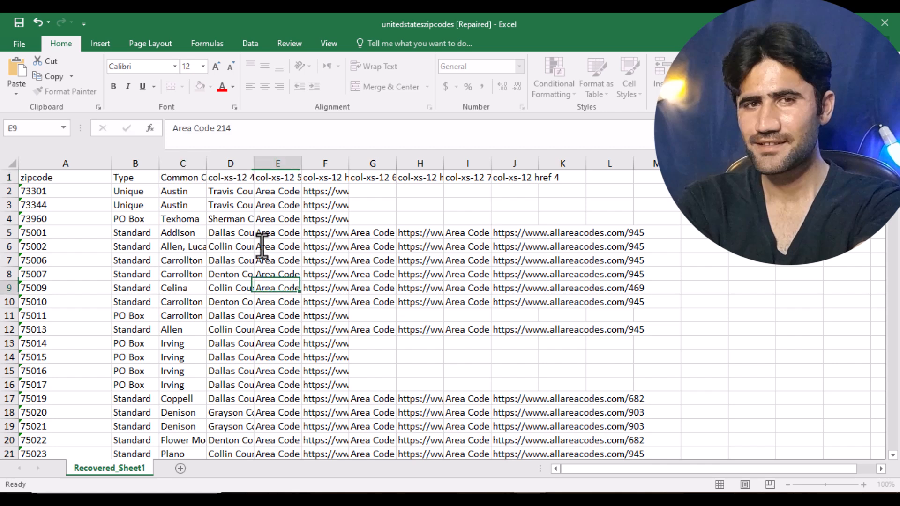
# - Widen columns C and D and rename the header in D1 to Country
pyautogui.moveTo(206, 163); pyautogui.dragTo(396, 162)
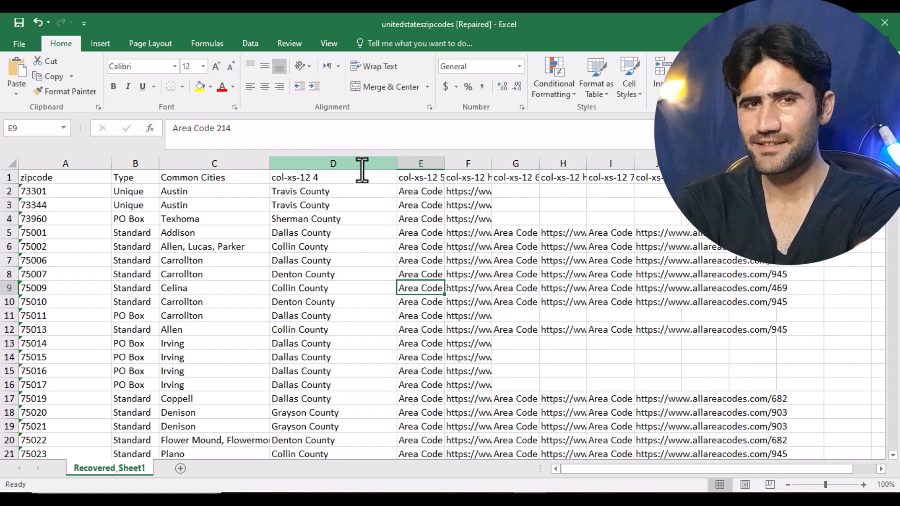
pyautogui.hotkey('alt', 'Tab')
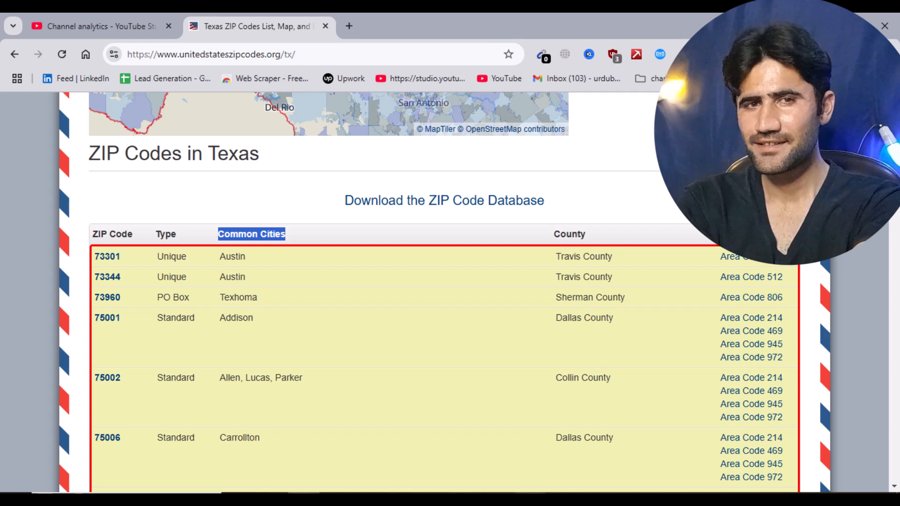
pyautogui.hotkey('alt', 'Tab')
pyautogui.doubleClick(335, 177)
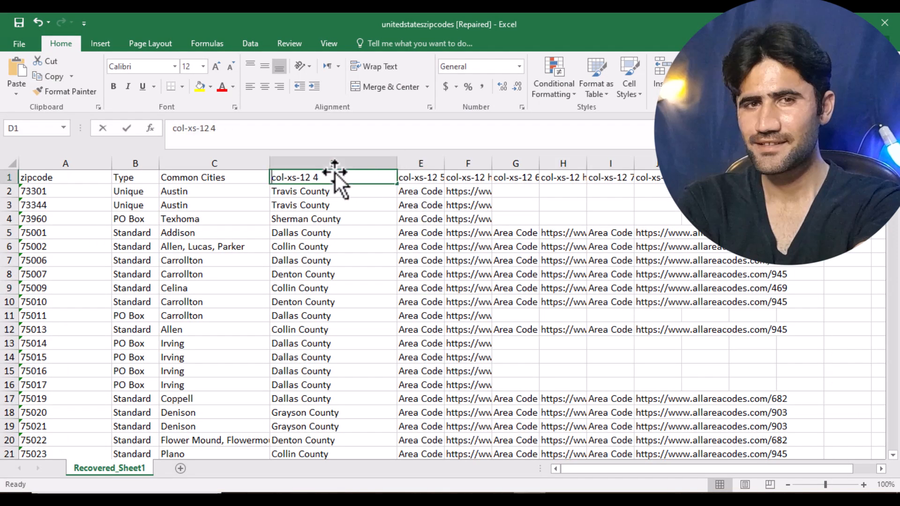
pyautogui.moveTo(318, 177); pyautogui.dragTo(247, 164)
pyautogui.hotkey('ctrl', 'v')
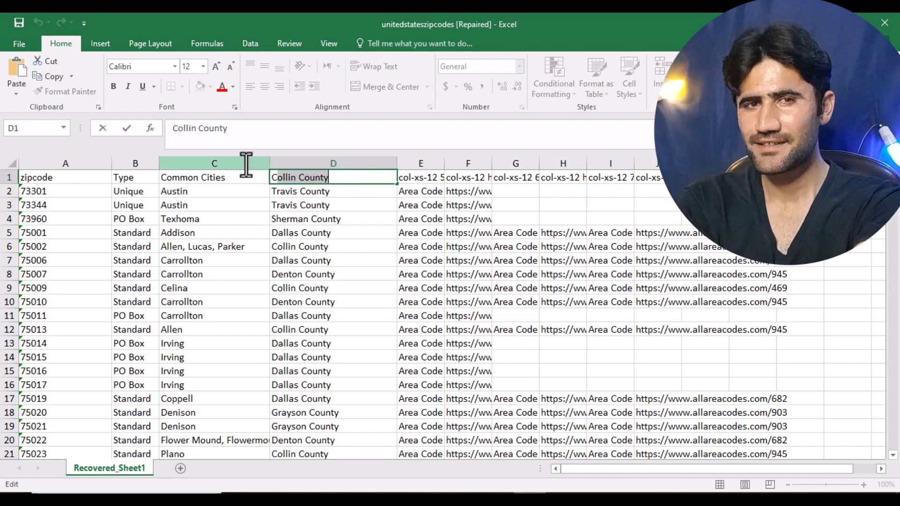
pyautogui.write('untry')
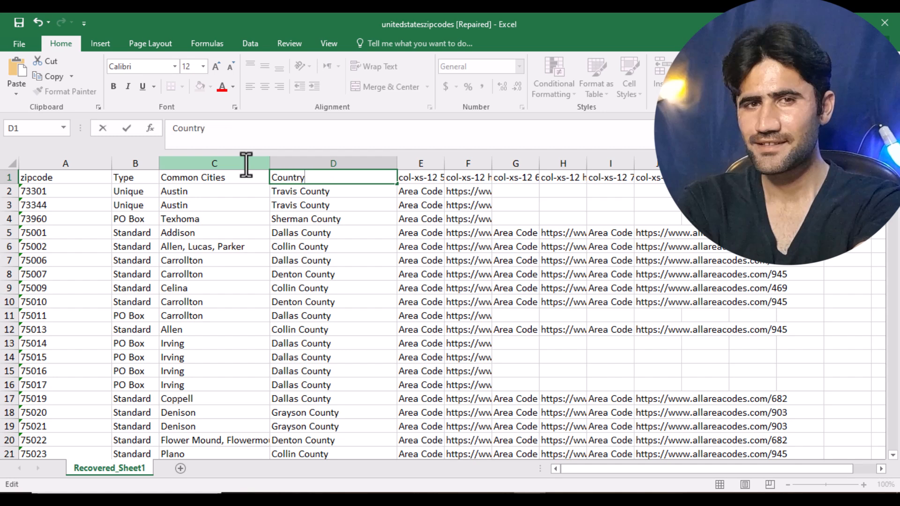
pyautogui.click(310, 290)
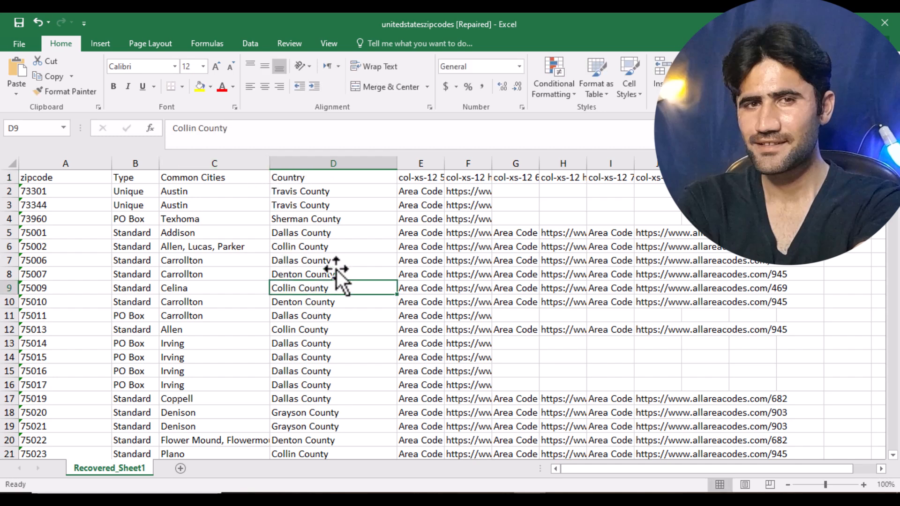
# - Copy the Area Codes heading from the Texas ZIP code web page and return to the Excel workbook
pyautogui.hotkey('alt', 'Tab')
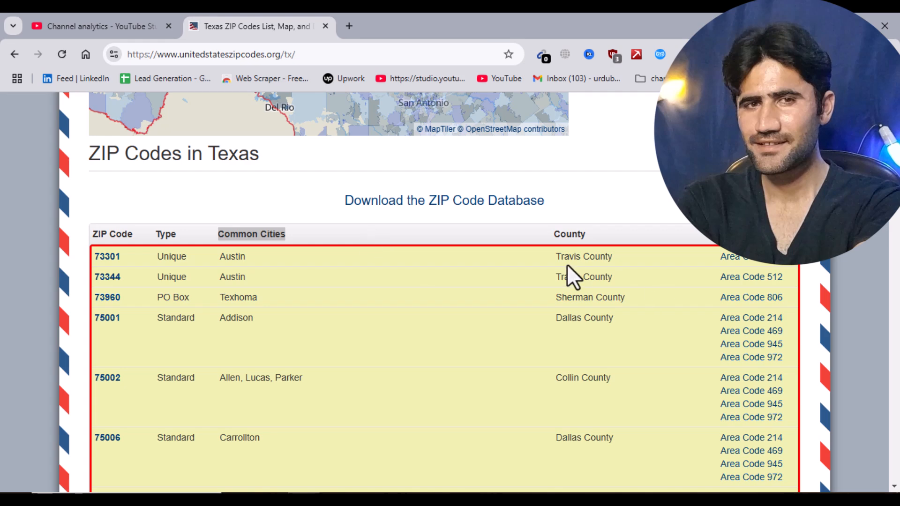
pyautogui.click(741, 234)
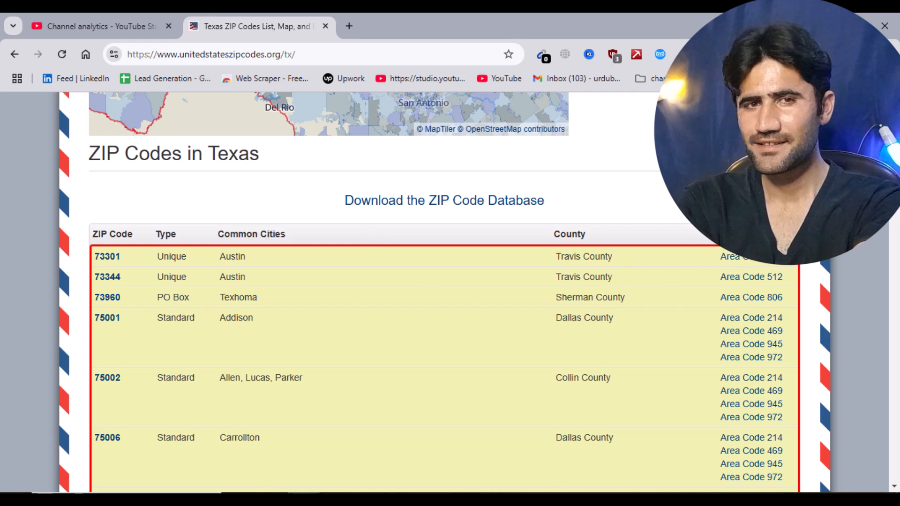
pyautogui.rightClick(719, 233)
pyautogui.click(632, 251)
pyautogui.click(530, 499)
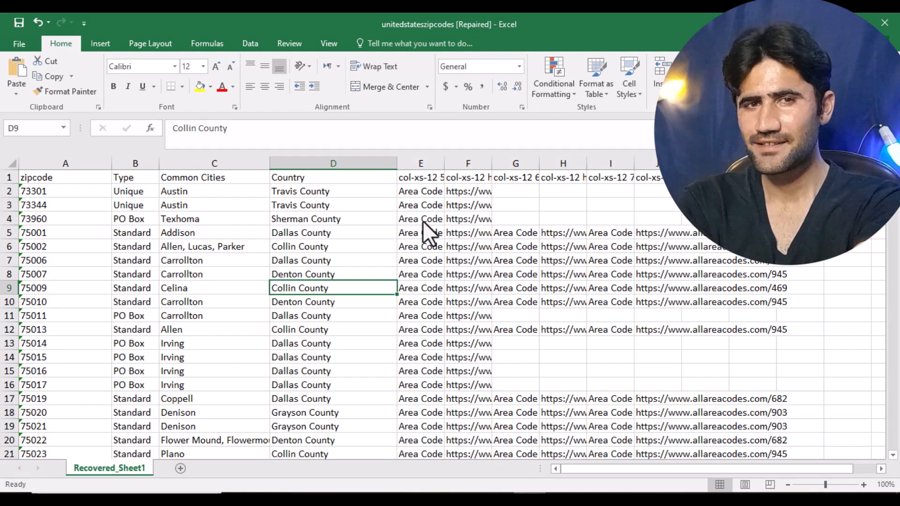
# - Widen columns E and F to fit their contents and compare them with the area codes on the web page
pyautogui.moveTo(444, 163); pyautogui.dragTo(513, 165)
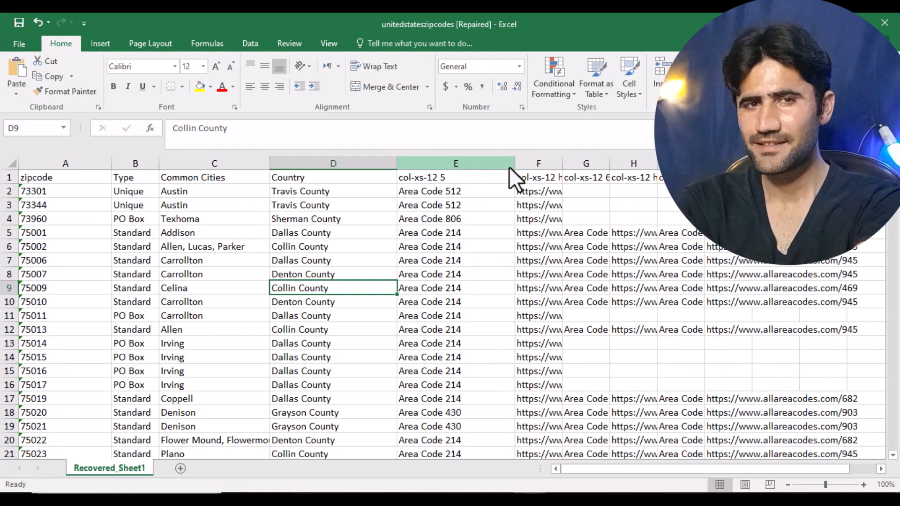
pyautogui.moveTo(565, 162); pyautogui.dragTo(567, 161)
pyautogui.doubleClick(567, 161)
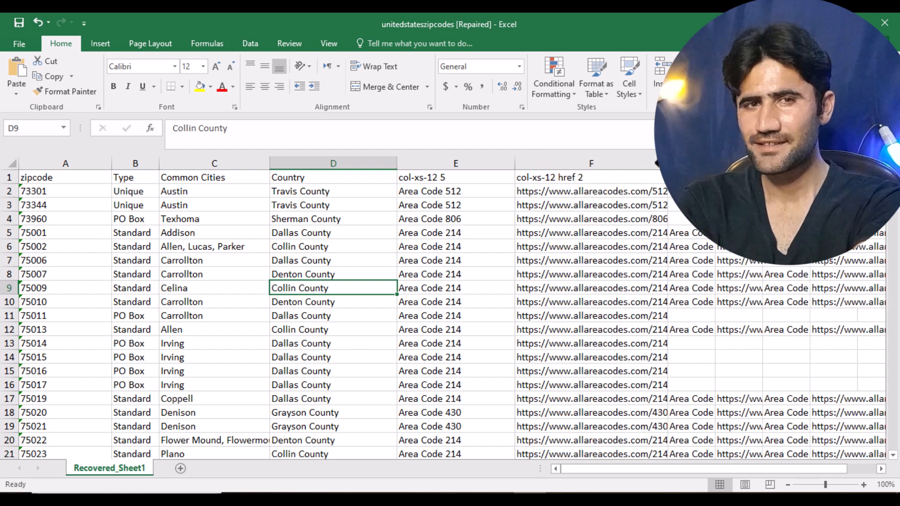
pyautogui.click(304, 500)
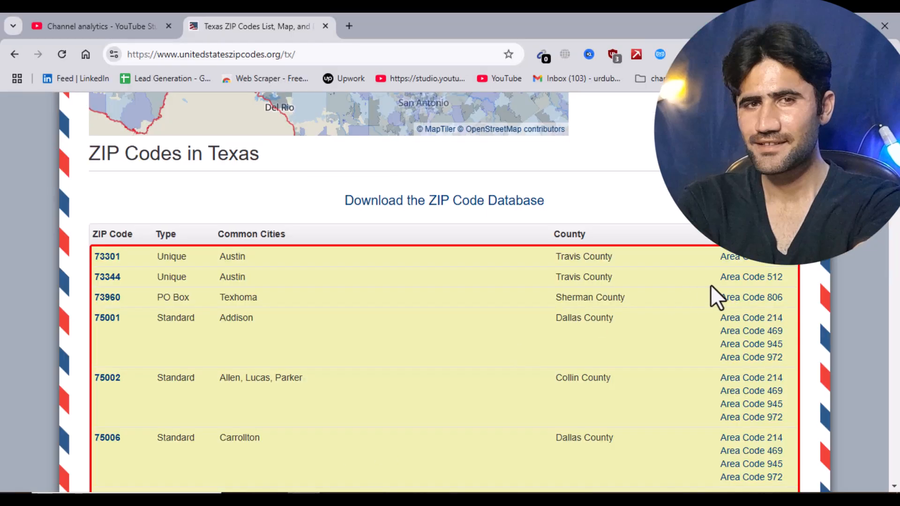
pyautogui.click(530, 500)
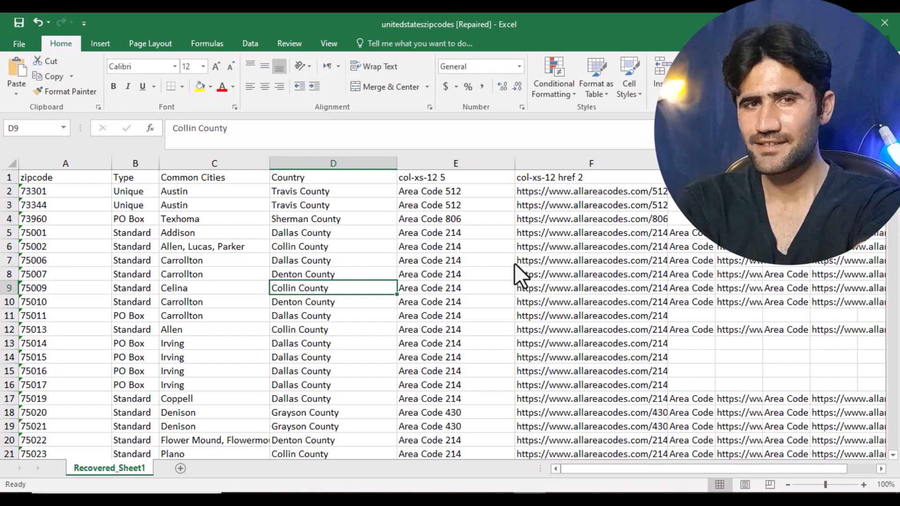
# - Replace the header in E1 with Area Codes
pyautogui.click(445, 181)
pyautogui.doubleClick(433, 177)
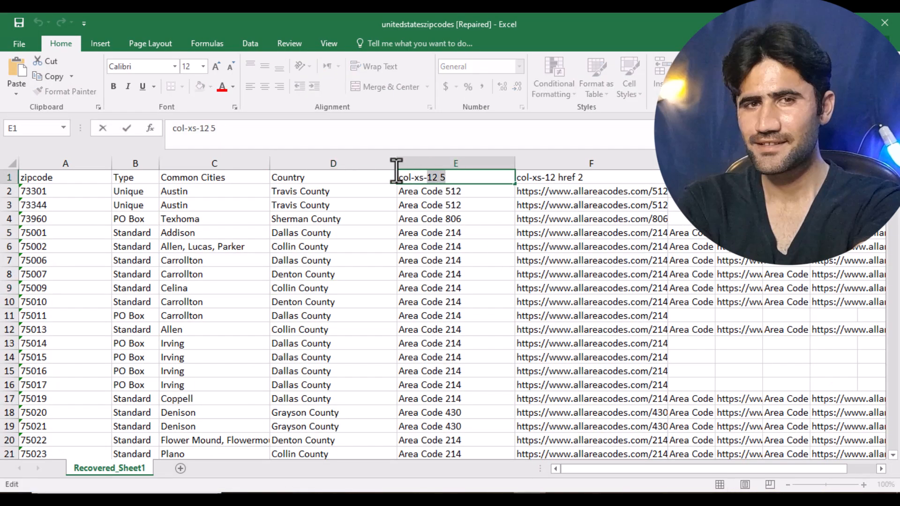
pyautogui.moveTo(397, 177); pyautogui.dragTo(395, 176)
pyautogui.write('Area Codes')
pyautogui.click(399, 274)
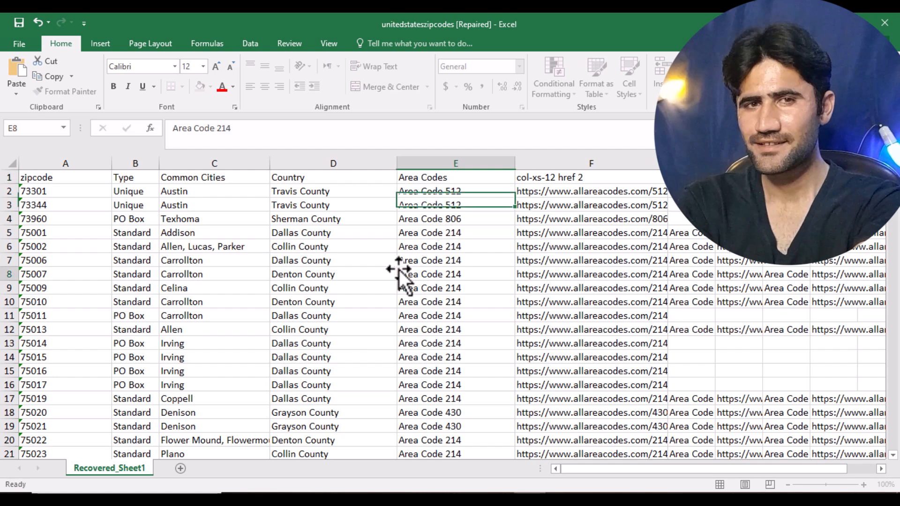
# - Delete the five leftover columns after Area Codes, from col-xs-12 href 2 through col-xs-12 href 4
pyautogui.click(538, 165)
pyautogui.rightClick(538, 164)
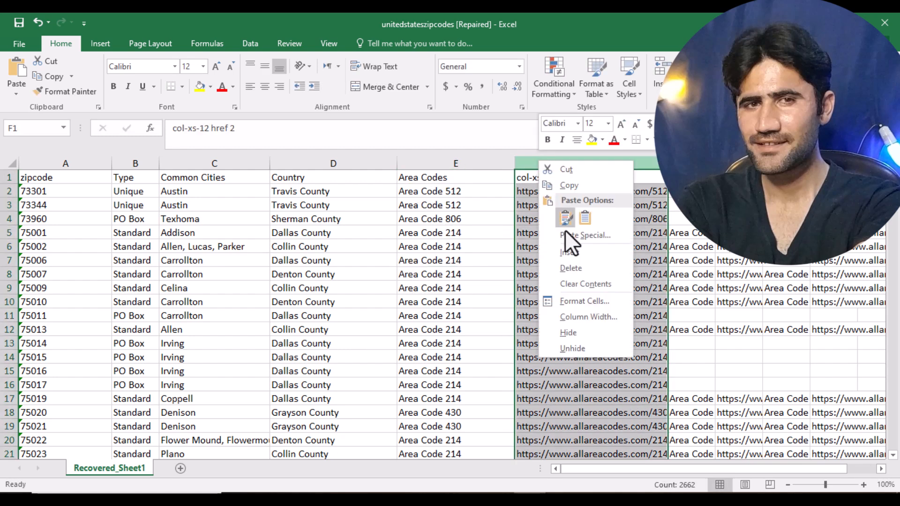
pyautogui.click(566, 269)
pyautogui.rightClick(536, 162)
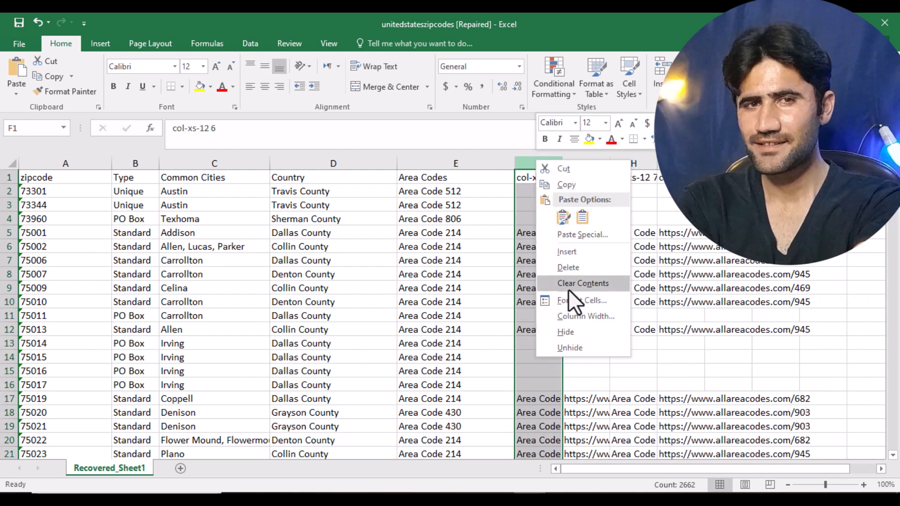
pyautogui.click(567, 267)
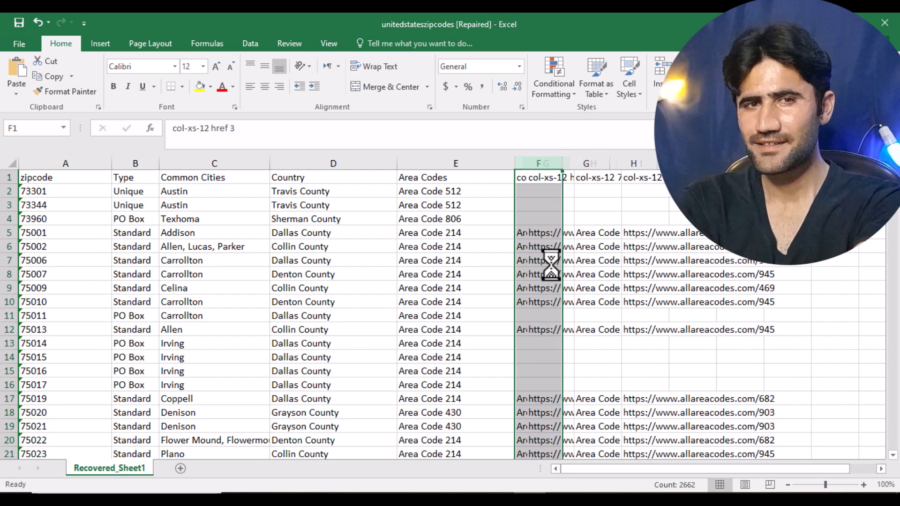
pyautogui.rightClick(540, 162)
pyautogui.click(566, 269)
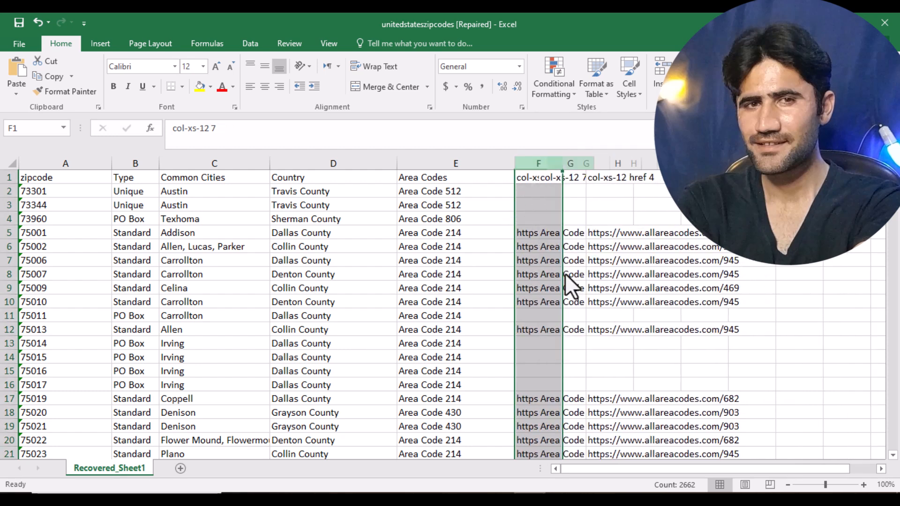
pyautogui.rightClick(535, 164)
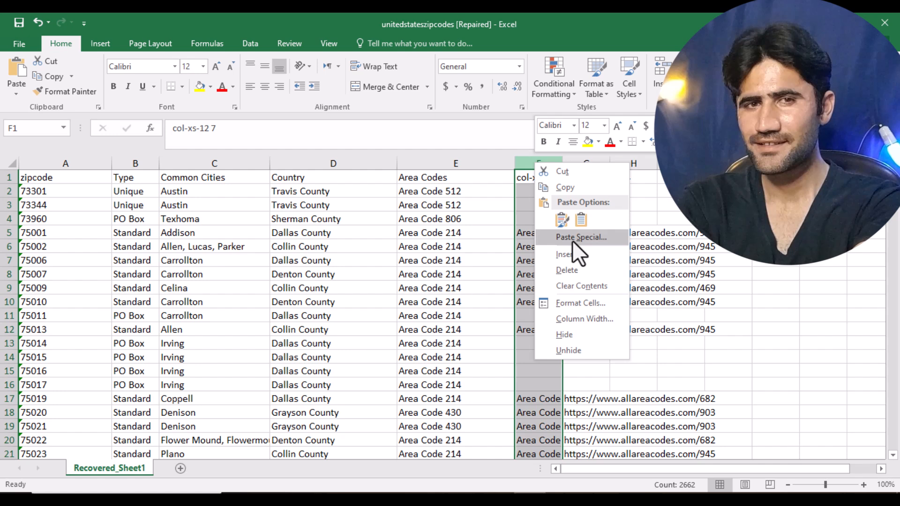
pyautogui.click(576, 269)
pyautogui.rightClick(543, 165)
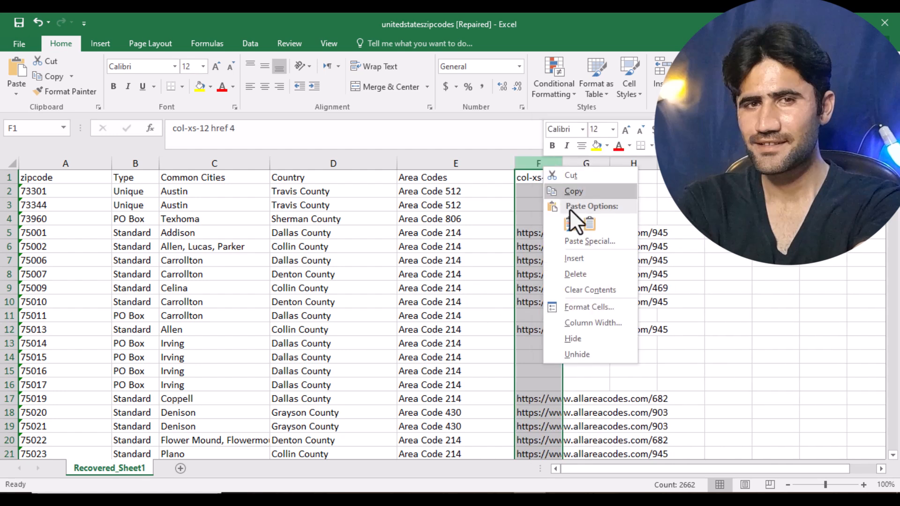
pyautogui.click(576, 274)
pyautogui.click(666, 284)
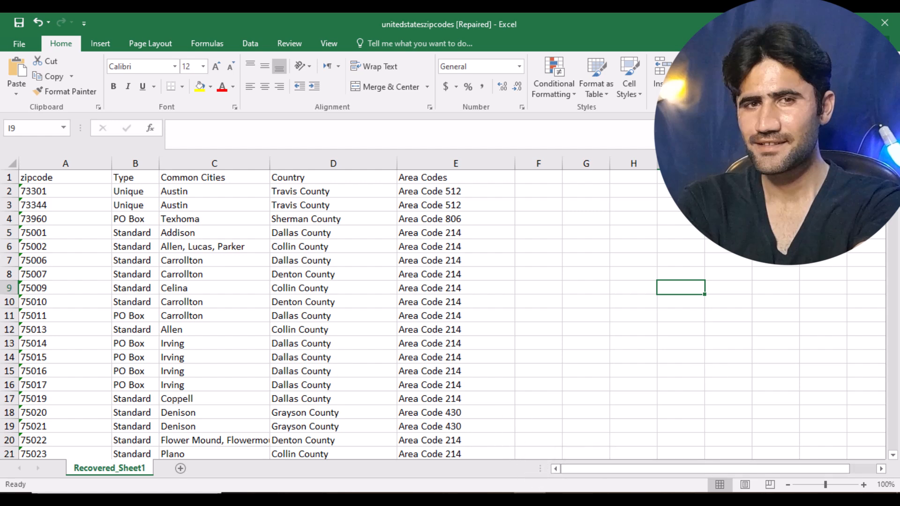
# - Format header row 1 as bold with font size 16 and a yellow fill
pyautogui.click(4, 178)
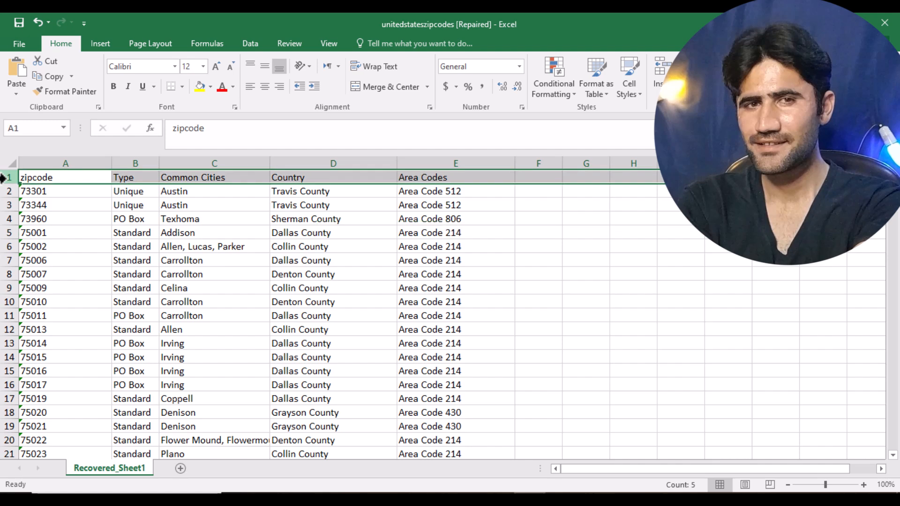
pyautogui.click(110, 89)
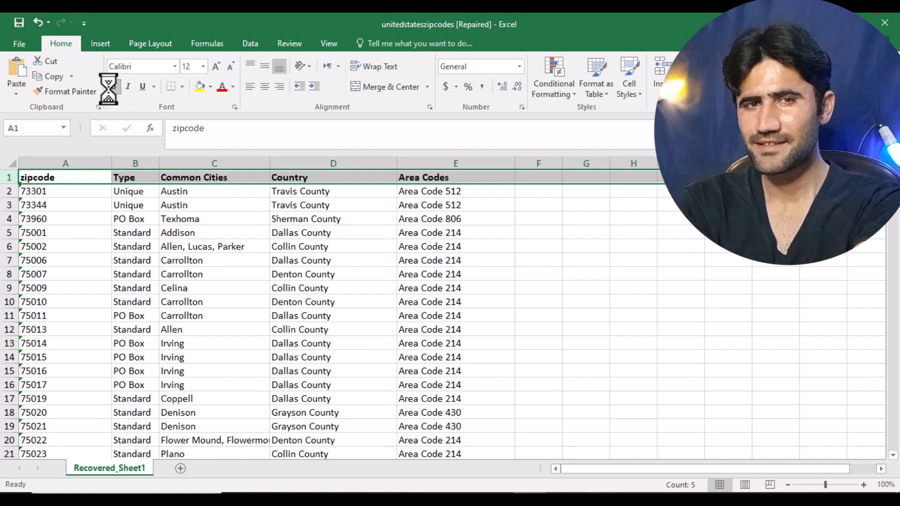
pyautogui.click(212, 69)
pyautogui.click(211, 69)
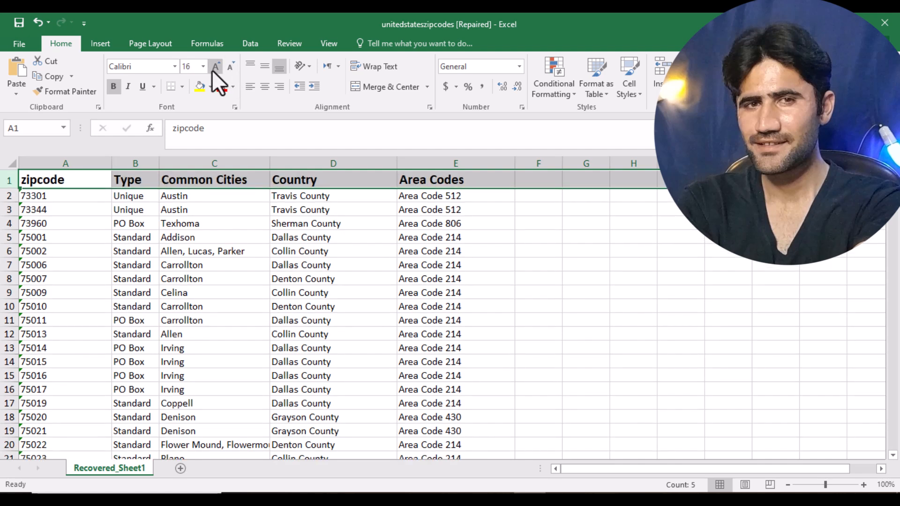
pyautogui.click(195, 88)
pyautogui.click(240, 321)
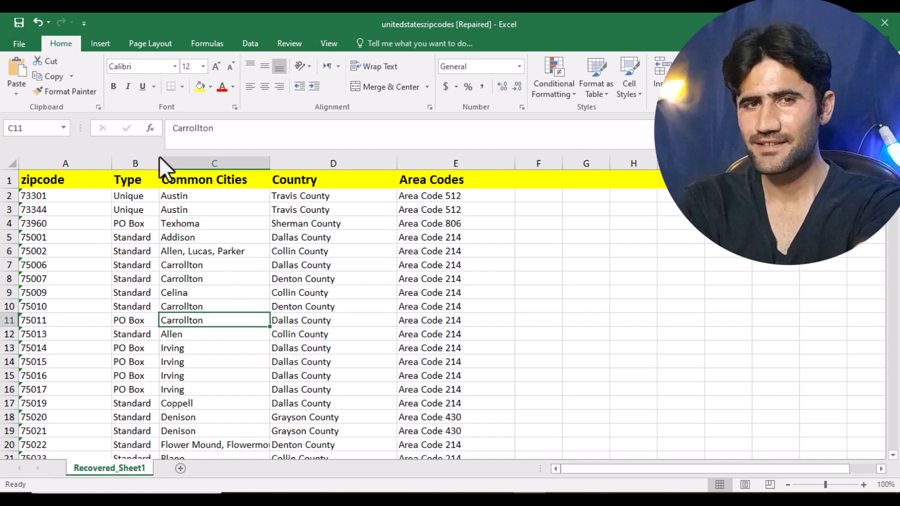
# - Widen the Type and Common Cities columns and review the table down to its last row and back
pyautogui.moveTo(159, 159); pyautogui.dragTo(197, 163)
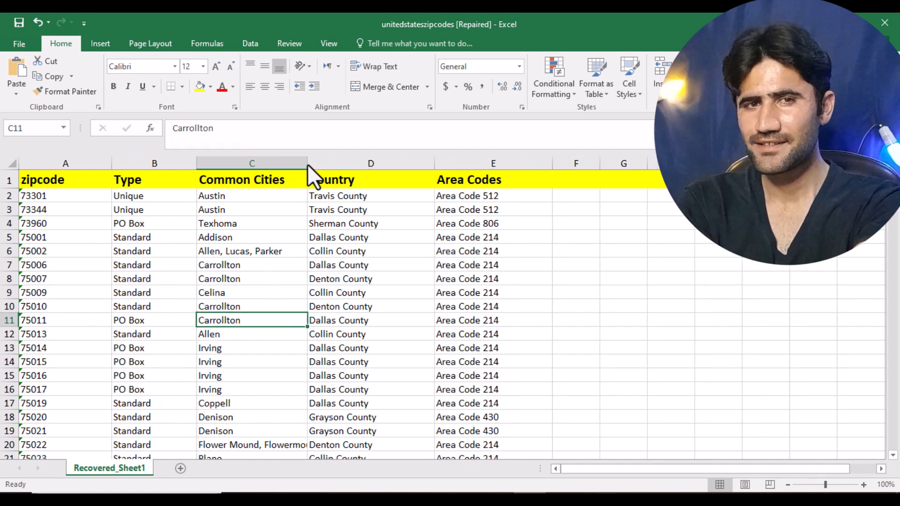
pyautogui.moveTo(308, 164); pyautogui.dragTo(313, 163)
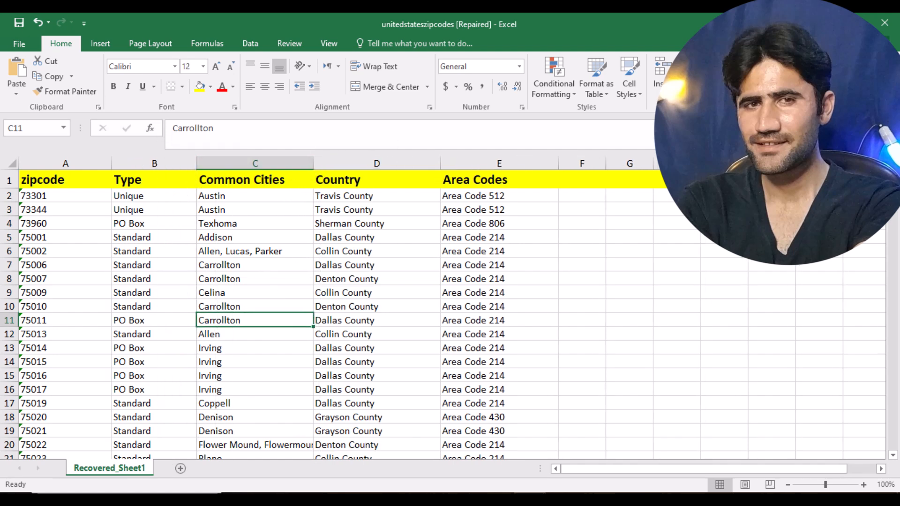
pyautogui.moveTo(893, 185); pyautogui.dragTo(894, 467)
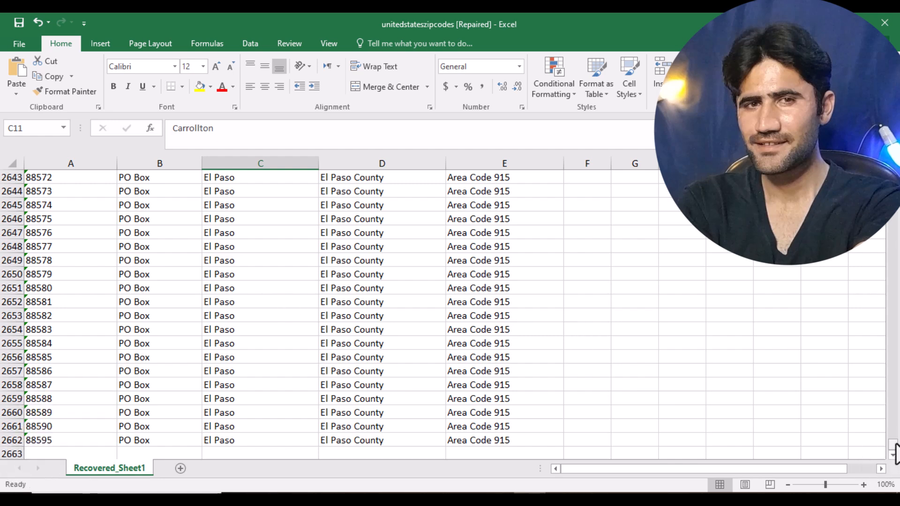
pyautogui.moveTo(893, 444); pyautogui.dragTo(896, 174)
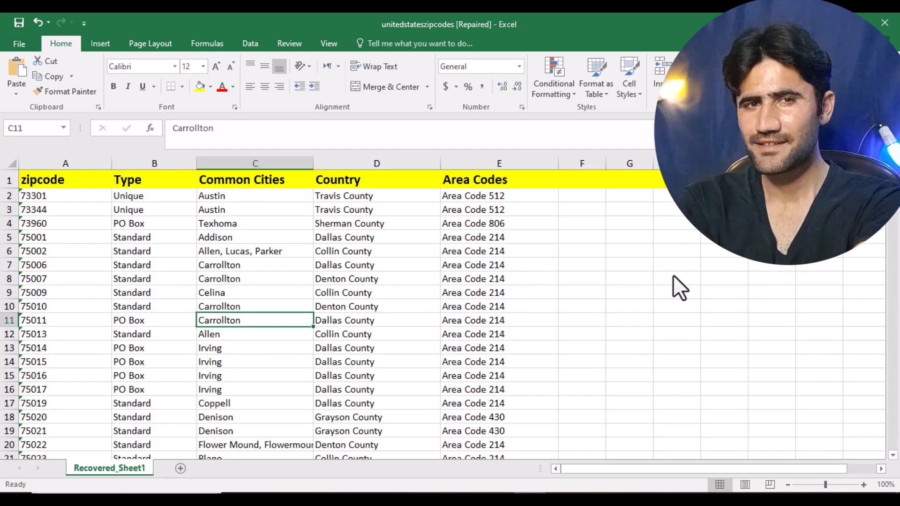
pyautogui.click(459, 350)
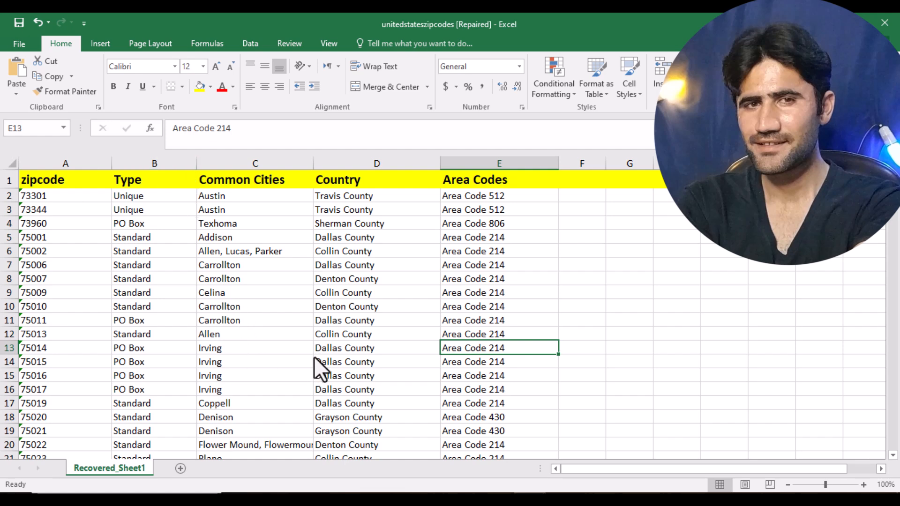
# - Compare the cleaned sheet with the ZIP Codes in Texas table in the browser and return to the Excel workbook
pyautogui.click(369, 236)
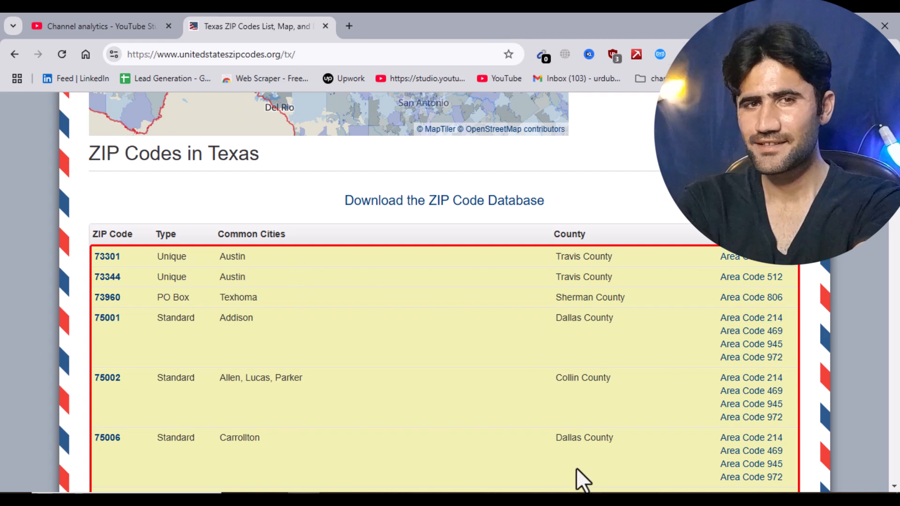
pyautogui.hotkey('alt', 'Tab')
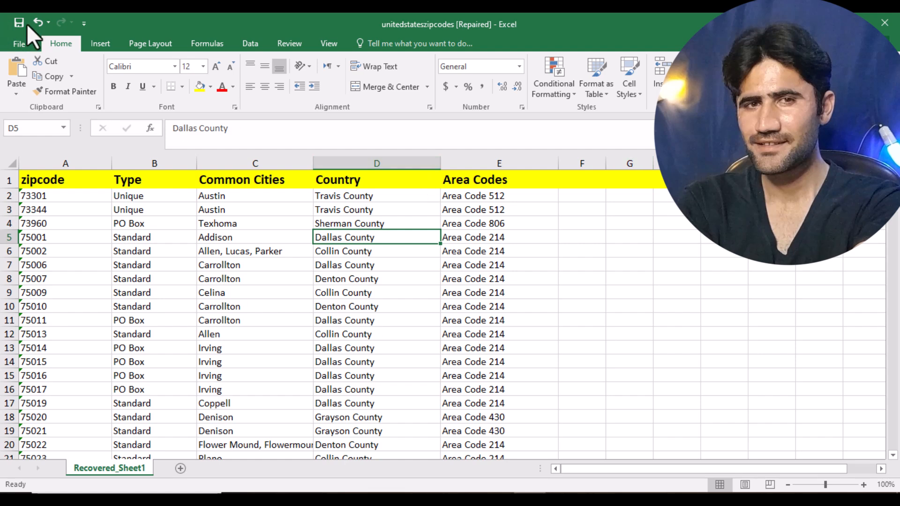
pyautogui.click(499, 348)
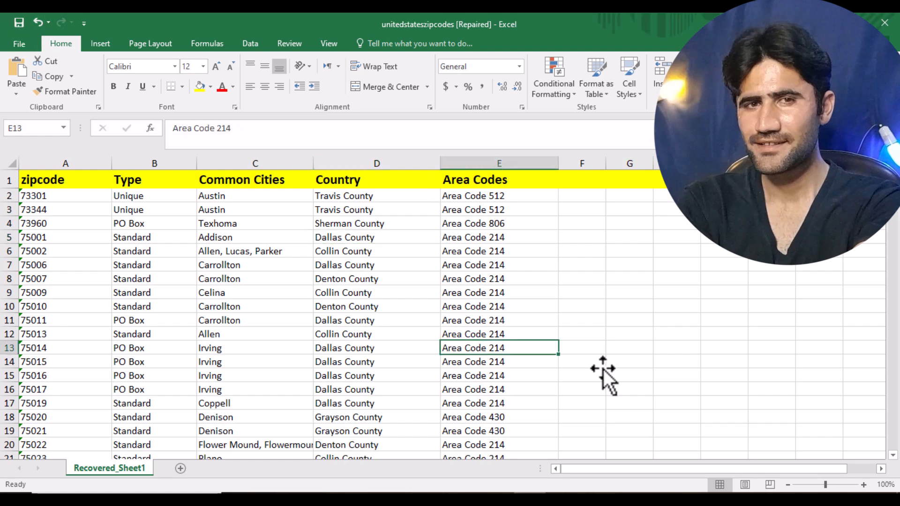